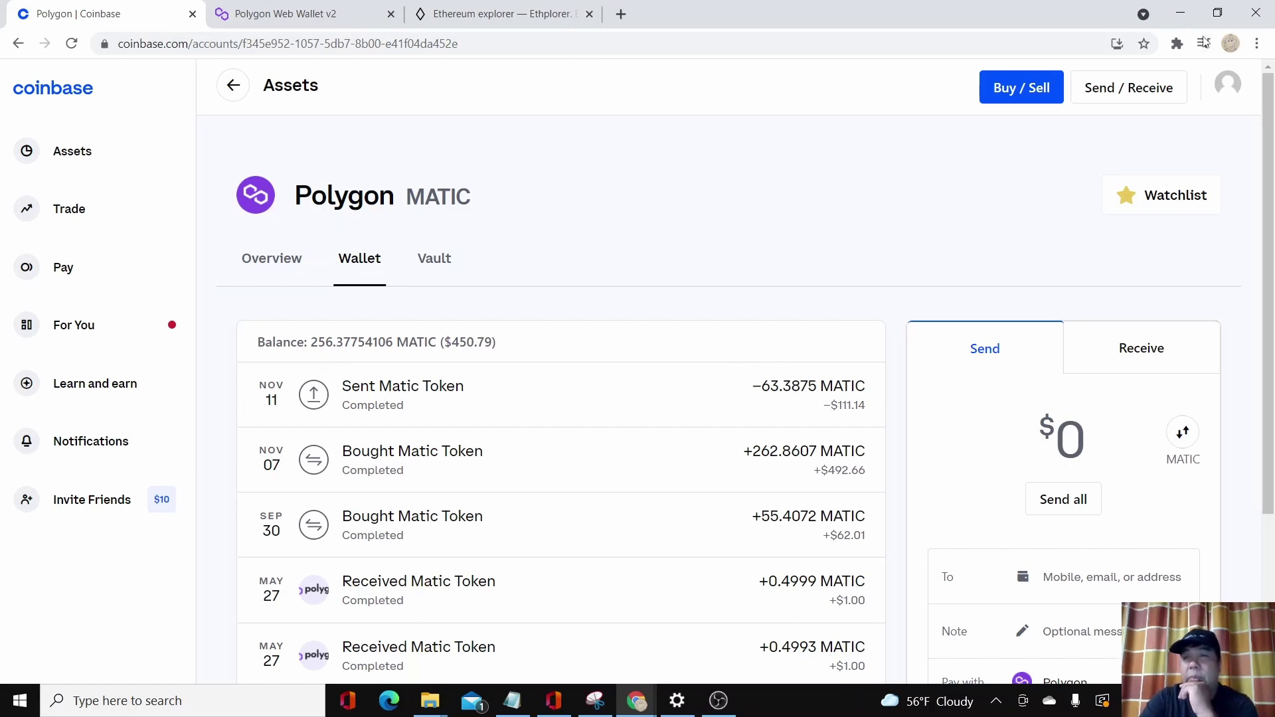
# Step: Check the MetaMask token balances on the Polygon network and the details of Coinbase's Nov 11 sent Matic Token transaction
pyautogui.click(1178, 44)
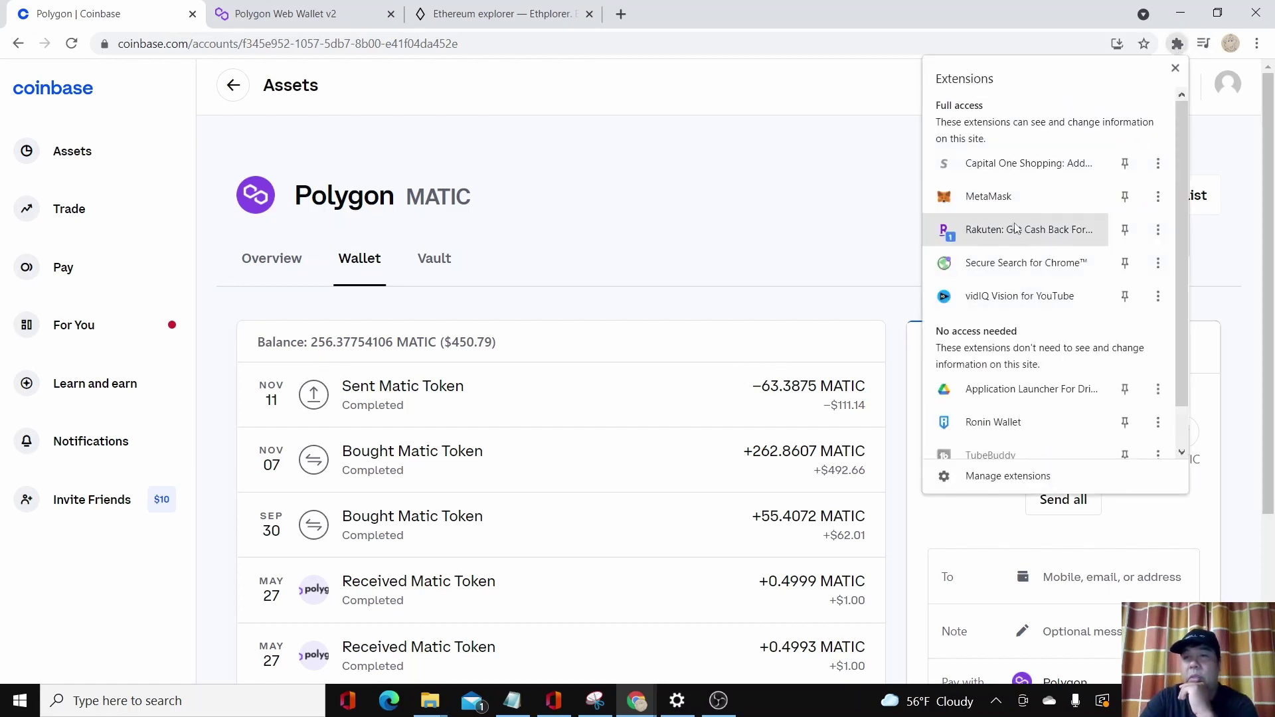
pyautogui.click(1014, 194)
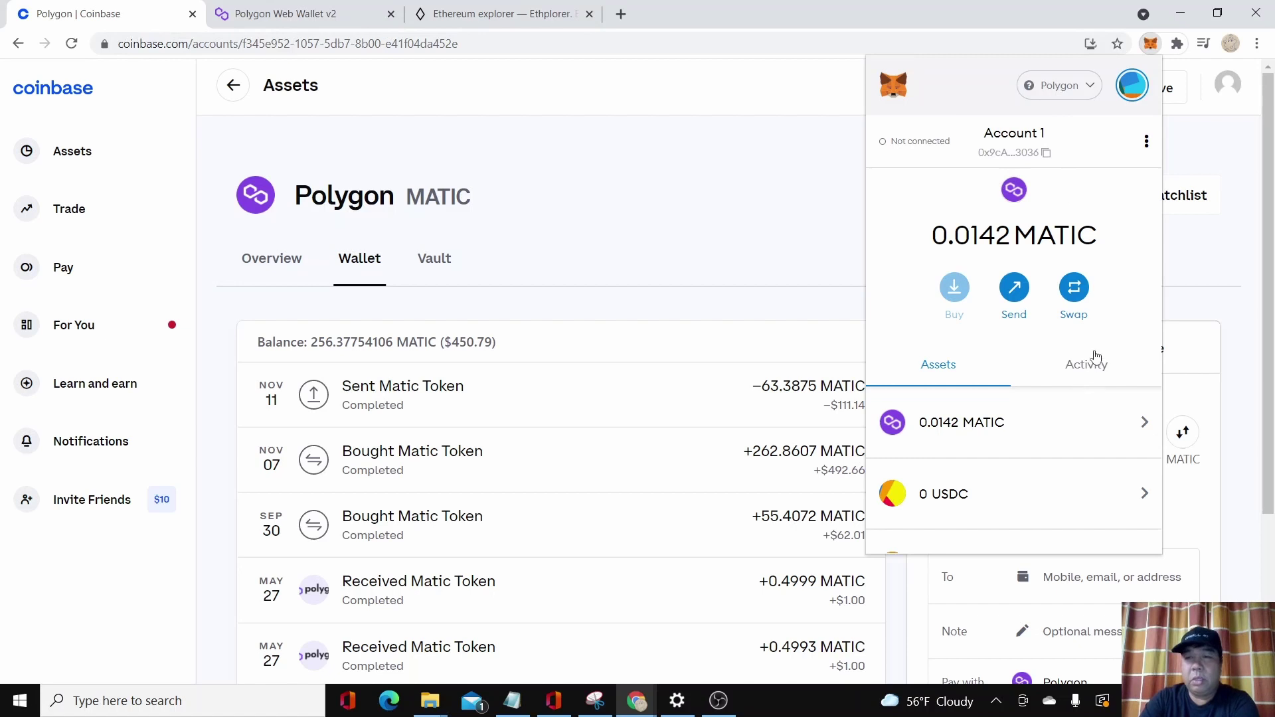
pyautogui.scroll(-2, 1094, 356)
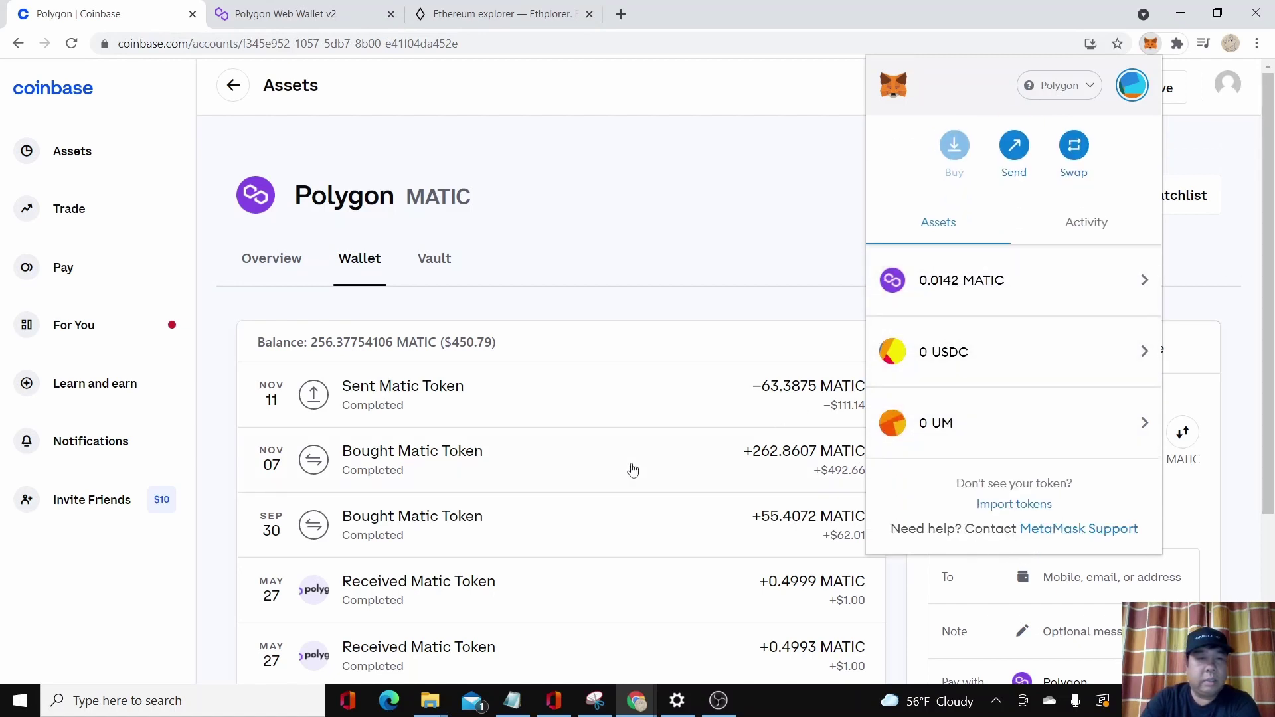
pyautogui.click(542, 398)
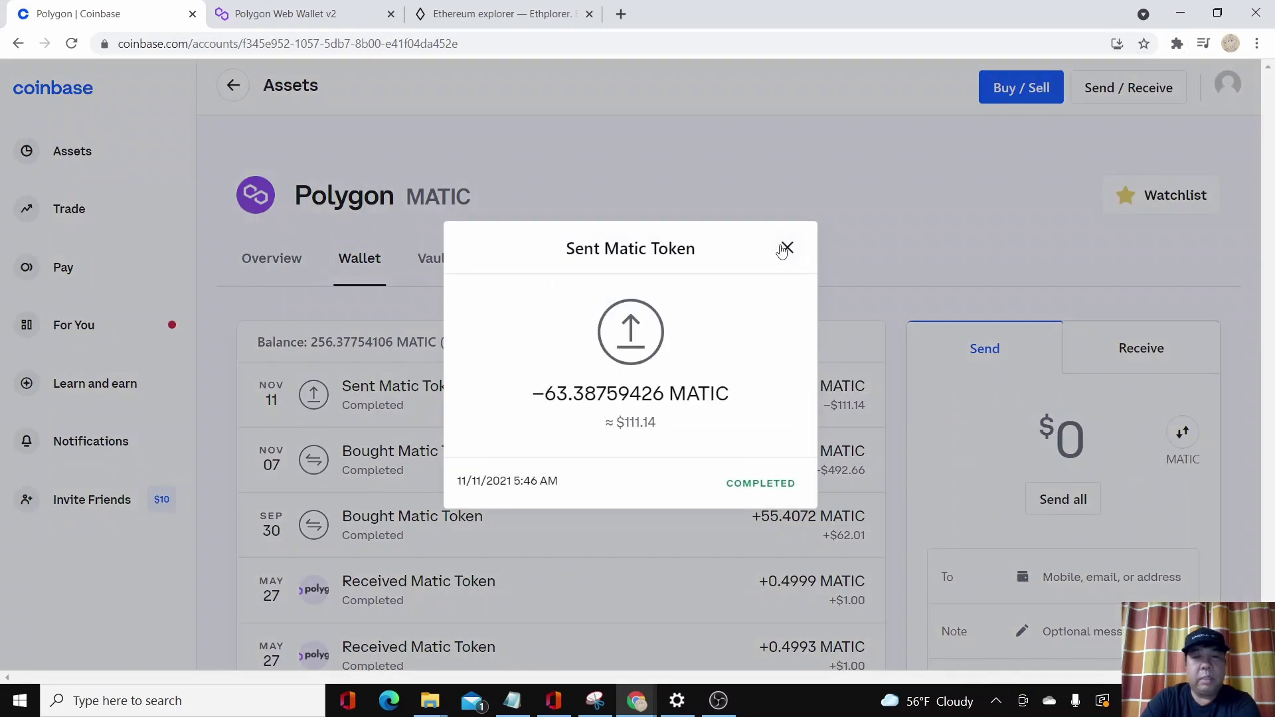
pyautogui.click(783, 251)
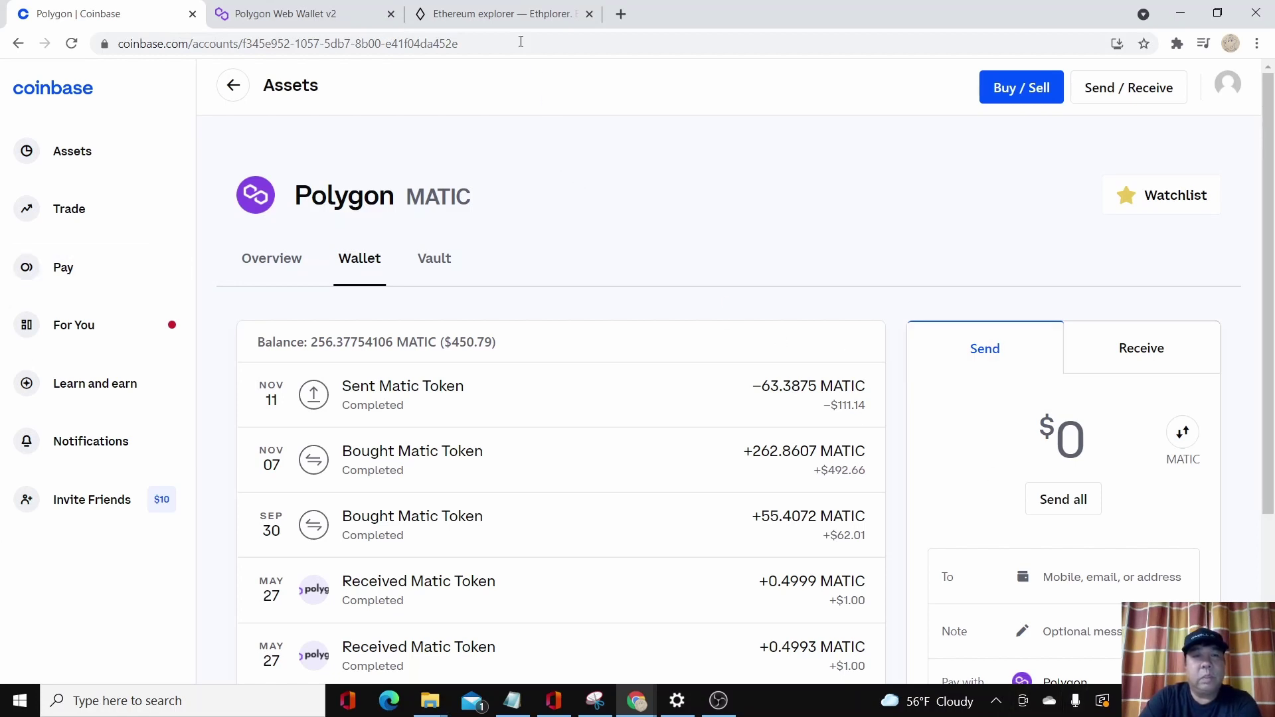
# Step: Look up the MetaMask account's wallet address on Ethplorer and review its balances and transfers
pyautogui.click(483, 20)
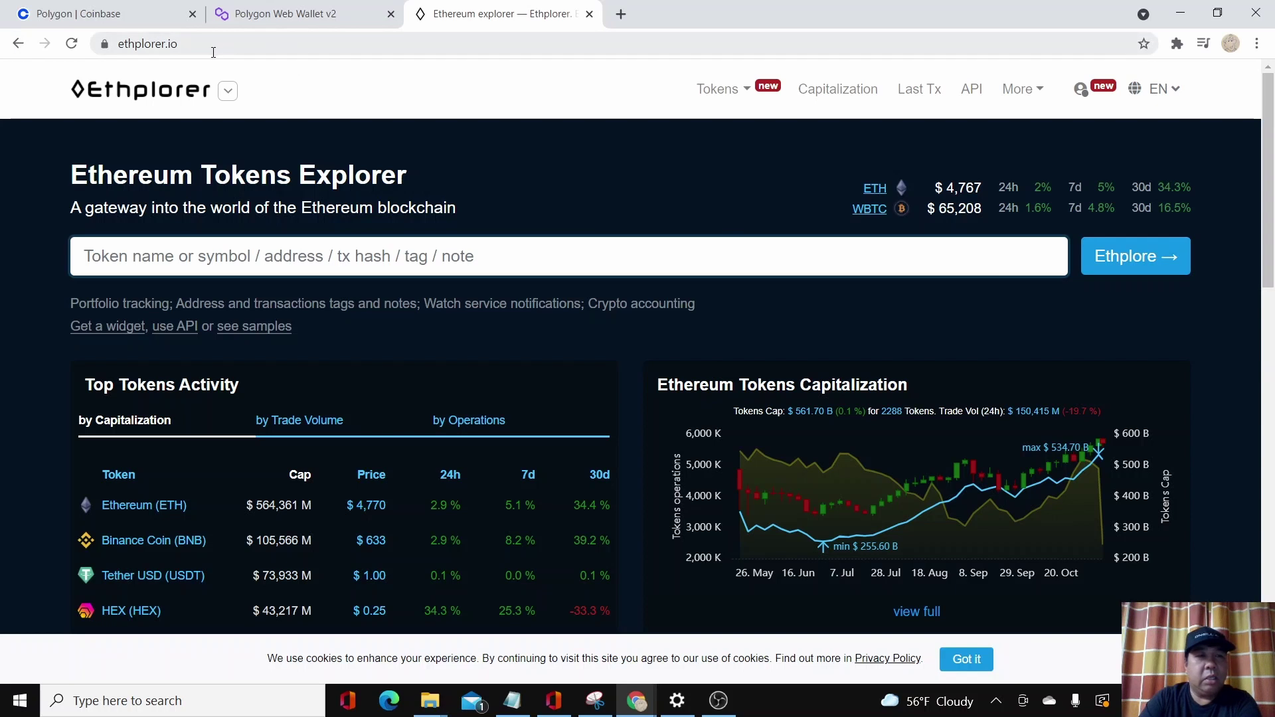
pyautogui.click(1177, 45)
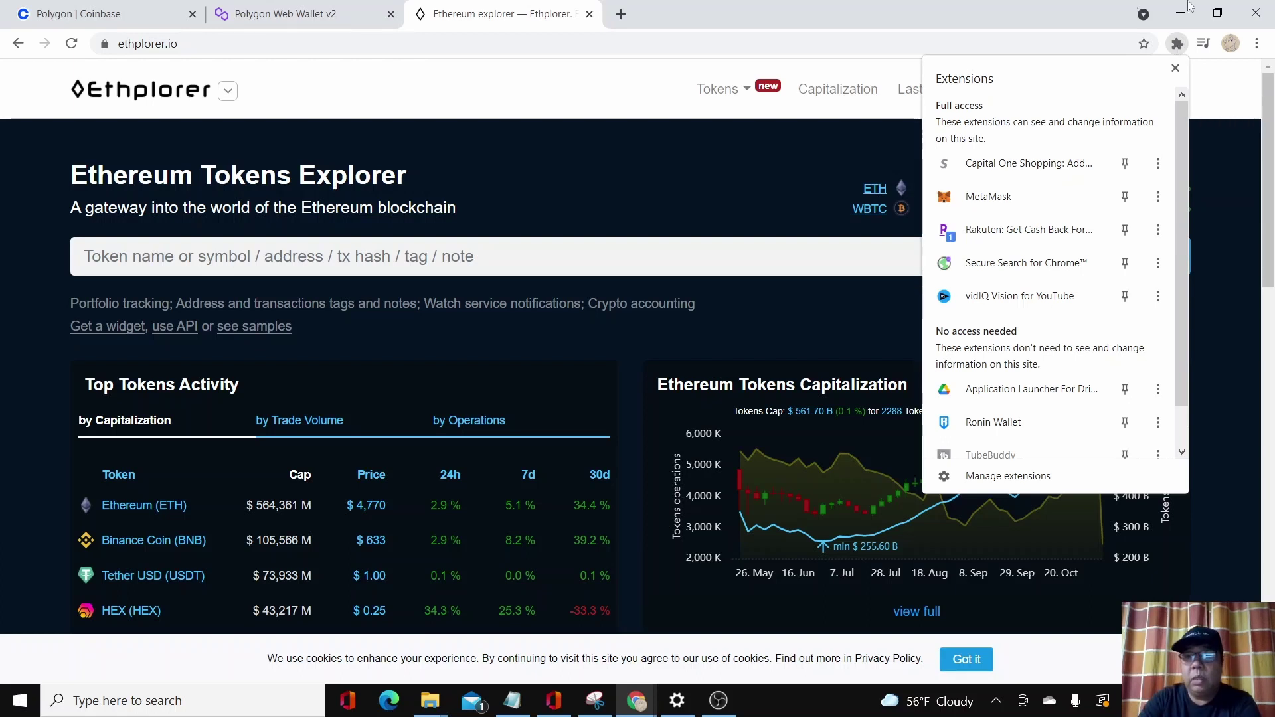
pyautogui.click(1010, 197)
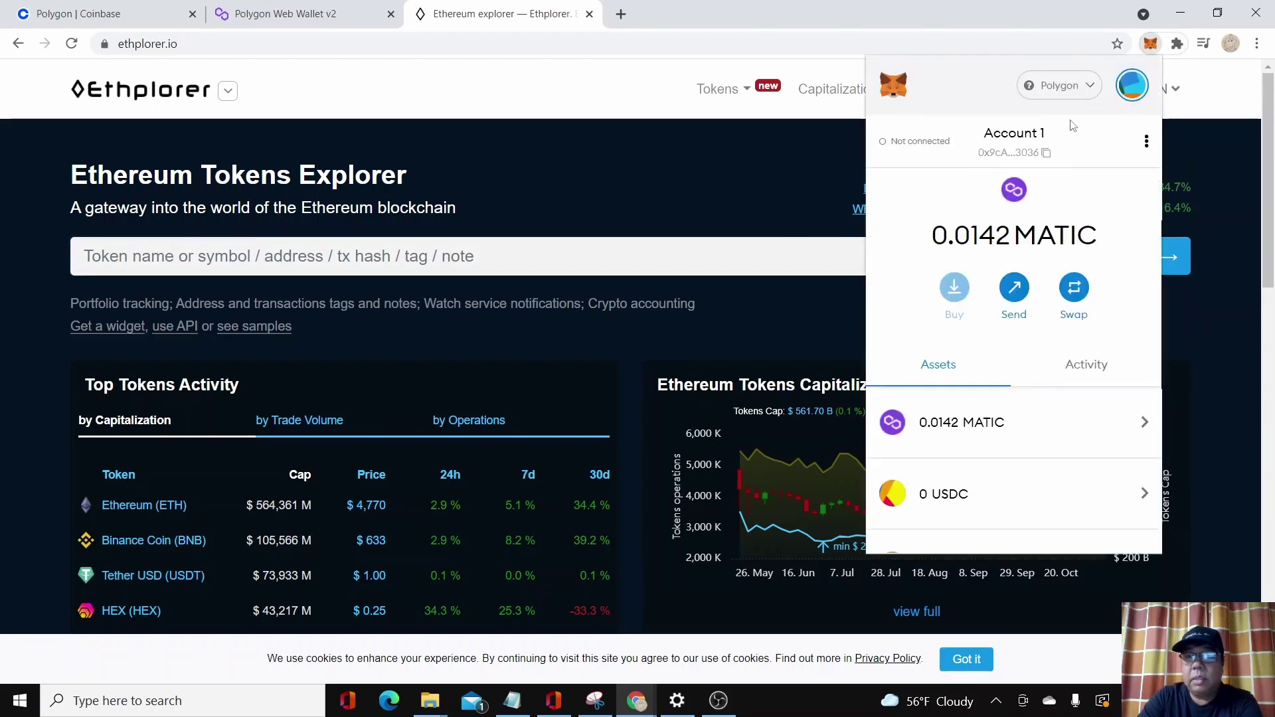
pyautogui.click(1062, 129)
pyautogui.click(424, 177)
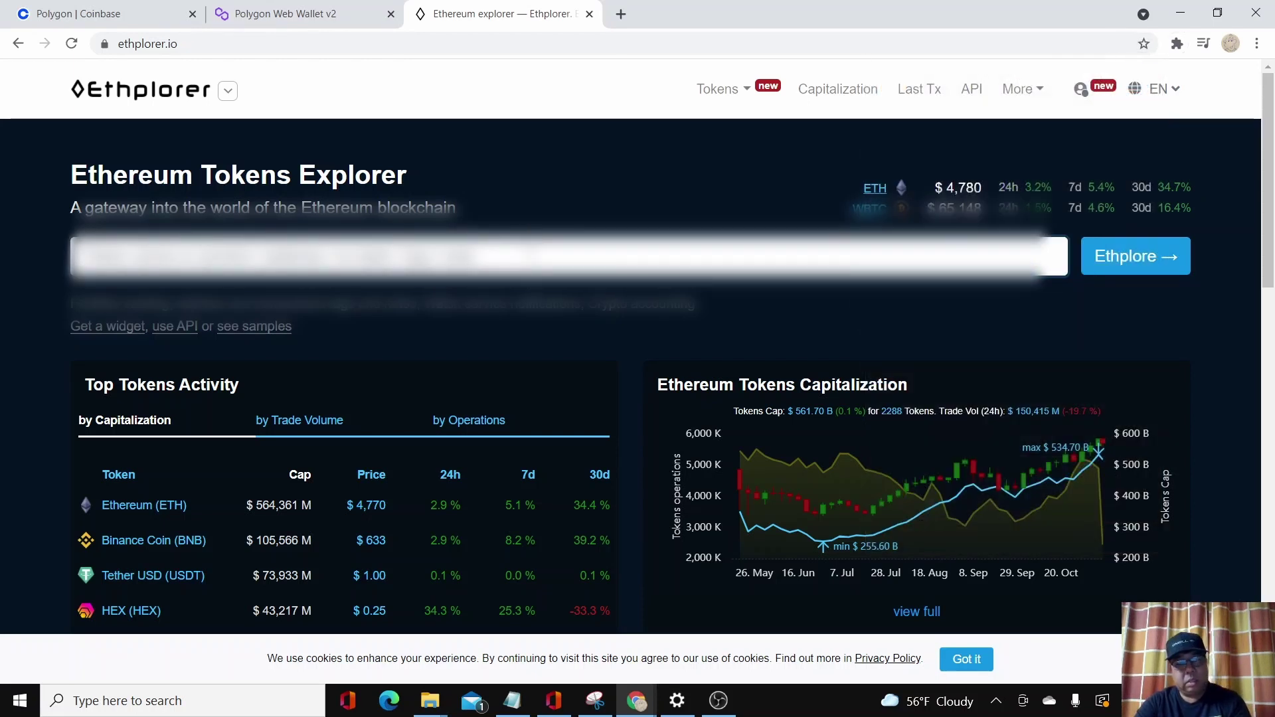
pyautogui.hotkey('ctrl', 'v')
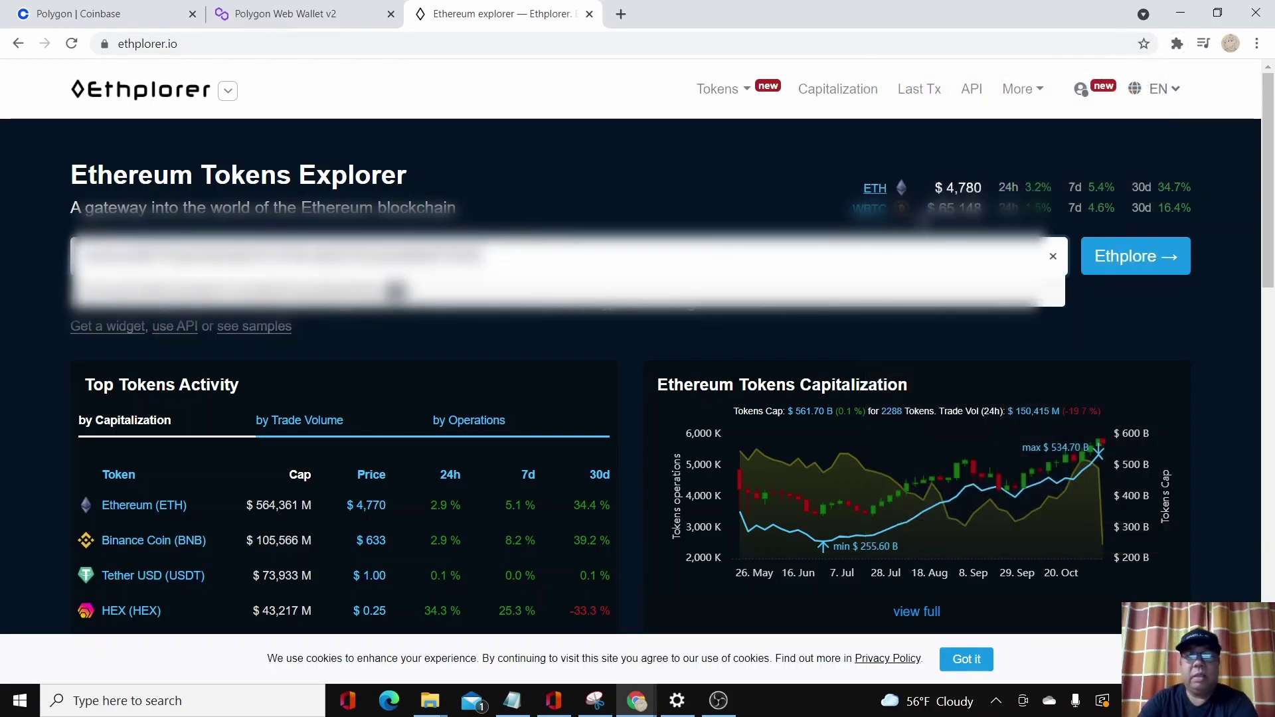
pyautogui.click(1110, 257)
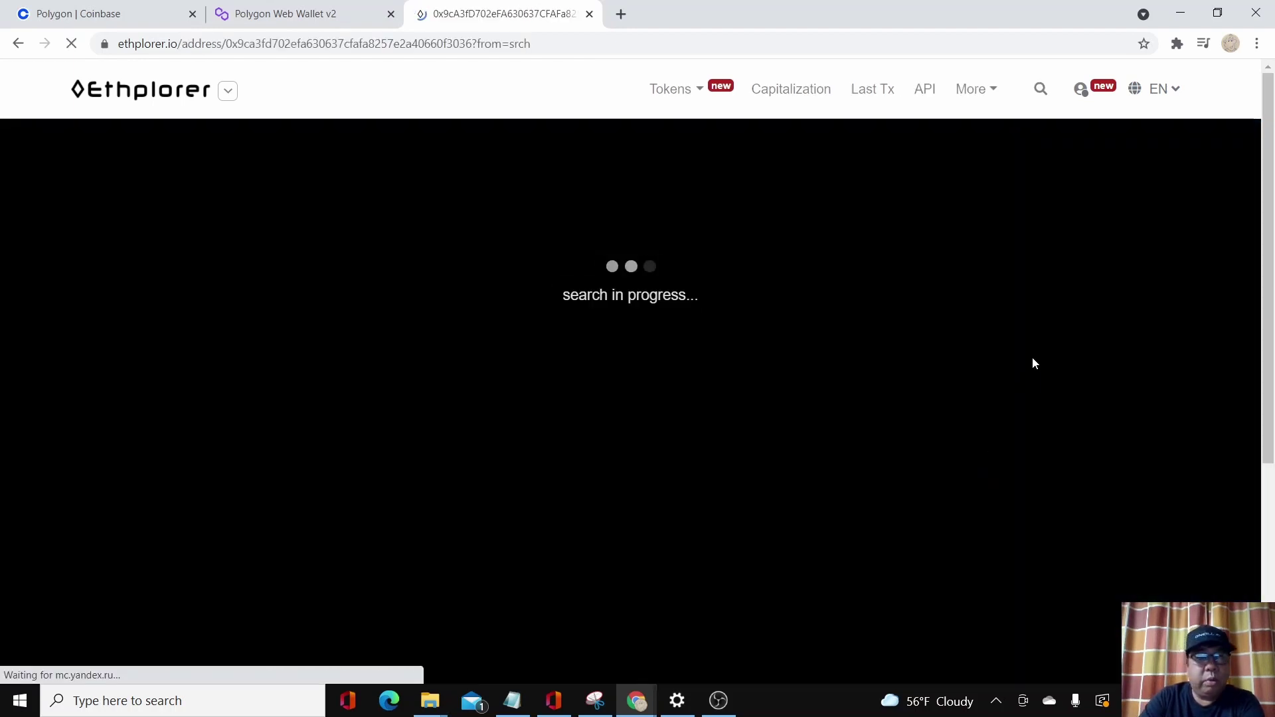
pyautogui.scroll(-4, 1134, 414)
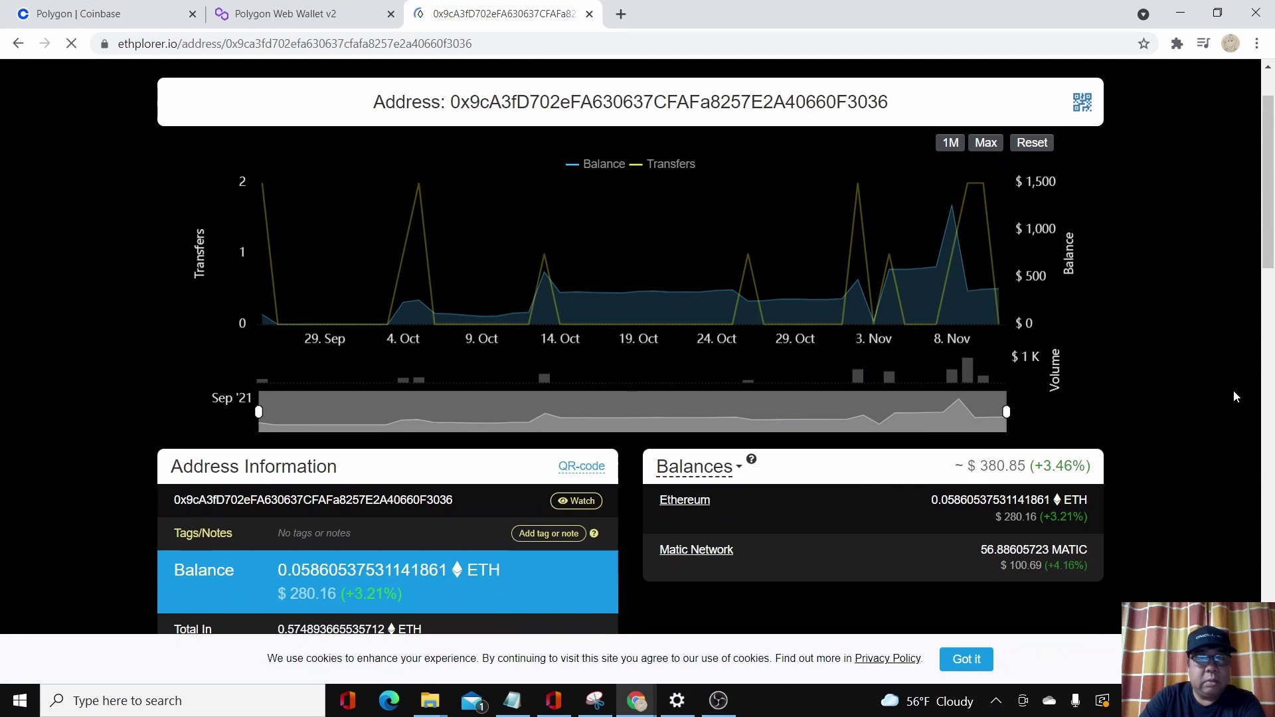
pyautogui.scroll(-3, 630, 346)
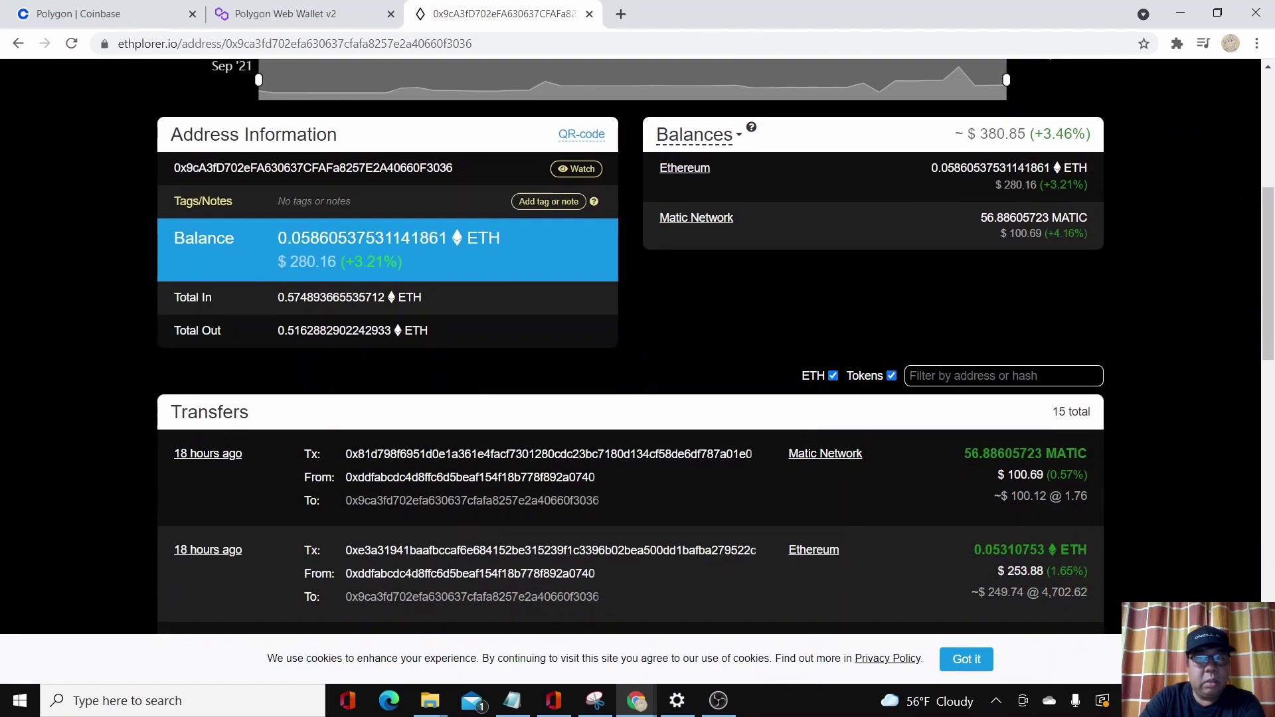
pyautogui.scroll(-2, 1216, 408)
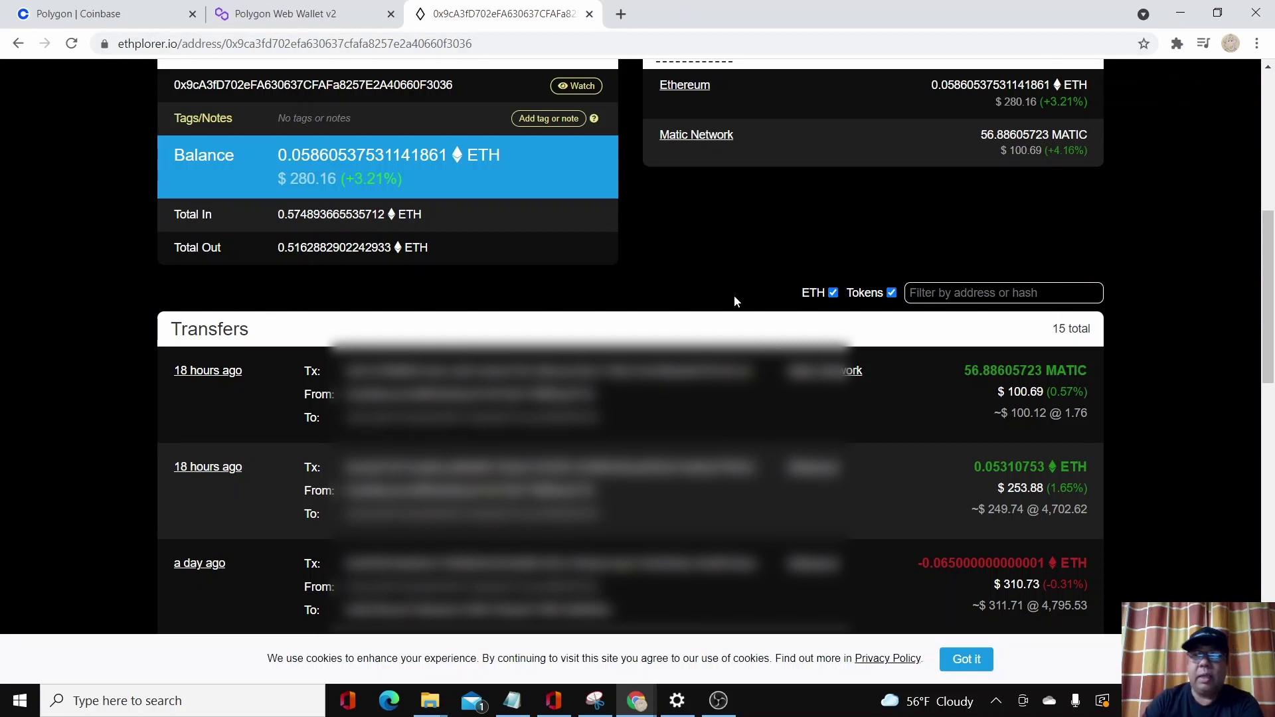
# Step: Switch the MetaMask network to Ethereum Mainnet and review the account's token assets and activity
pyautogui.click(1177, 44)
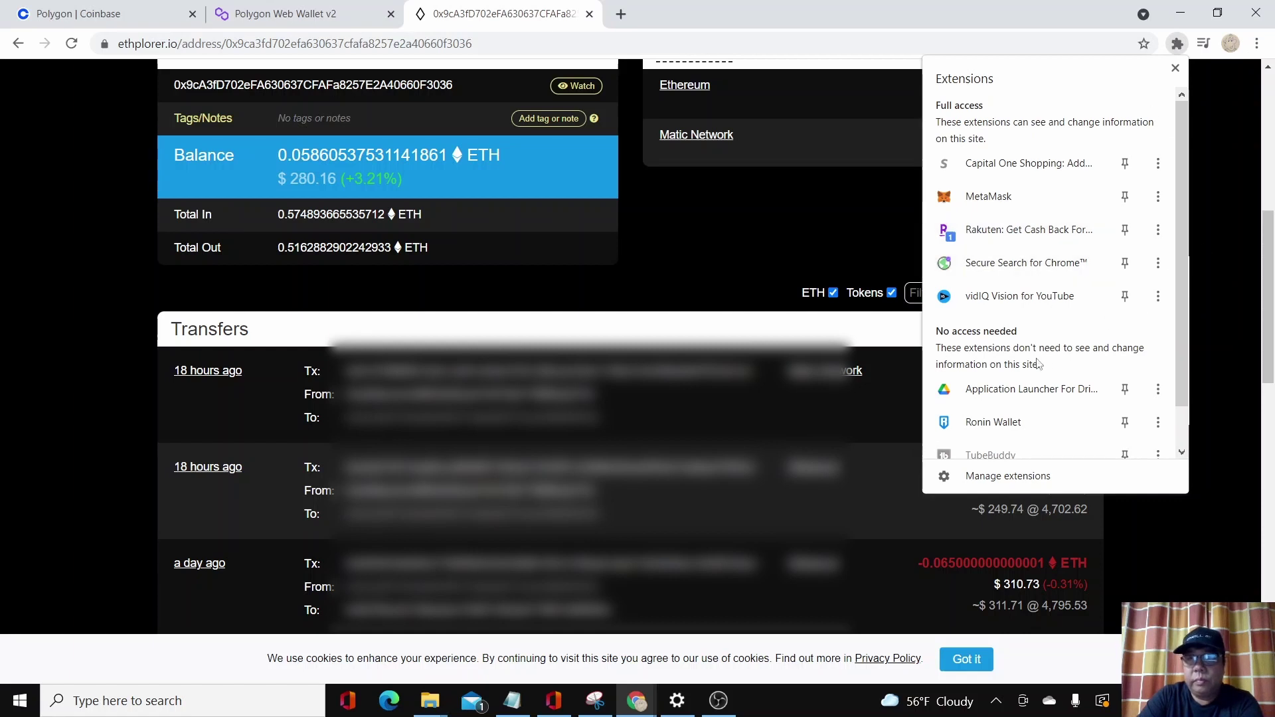
pyautogui.click(987, 198)
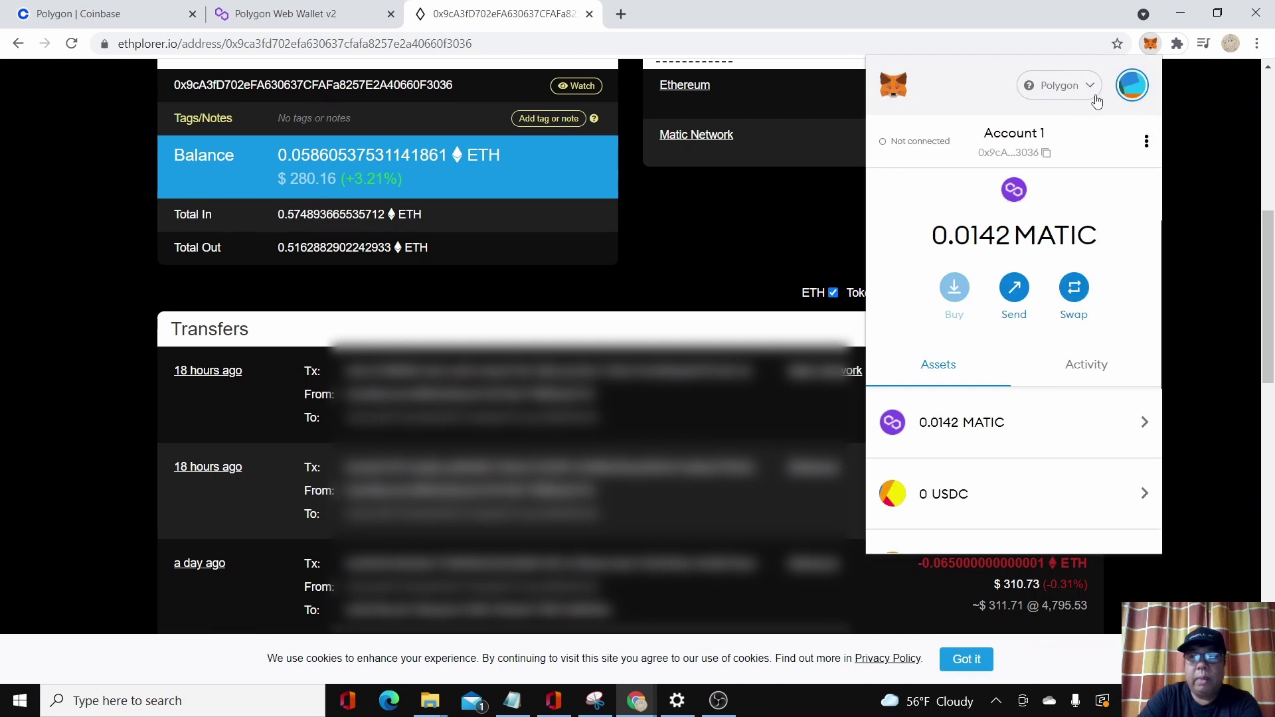
pyautogui.scroll(-2, 1093, 345)
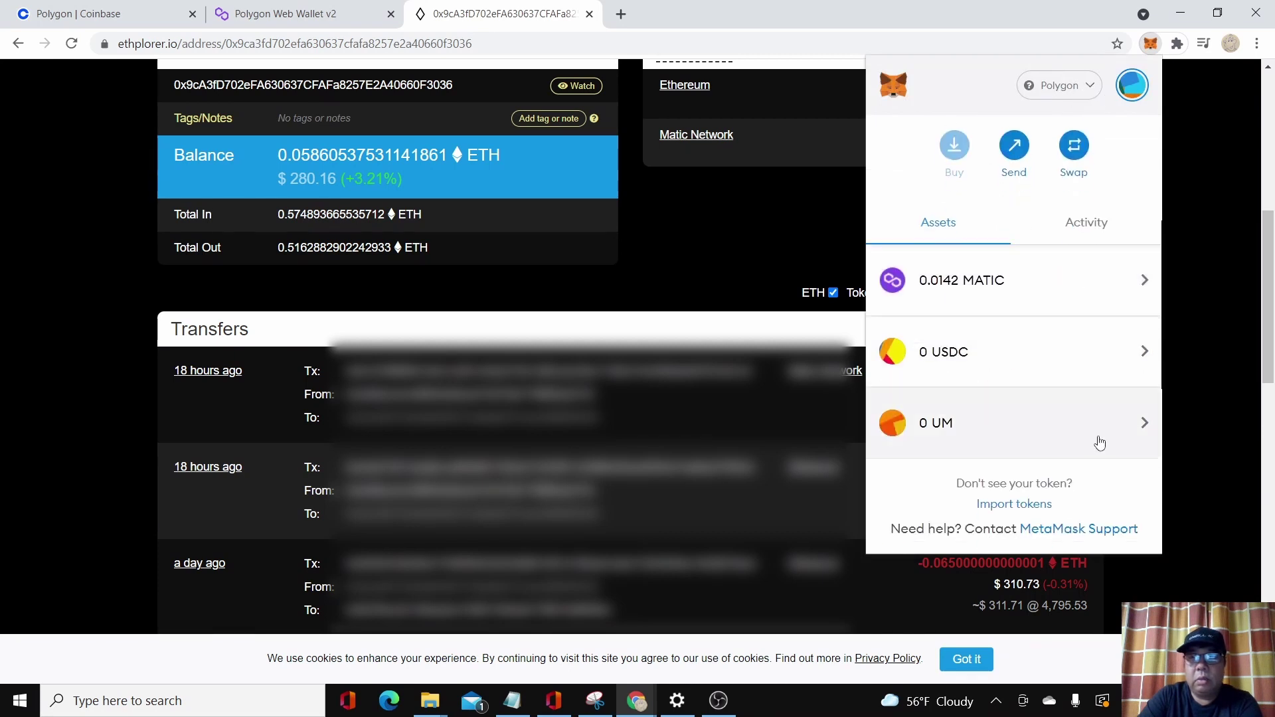
pyautogui.scroll(2, 1100, 444)
pyautogui.click(1091, 87)
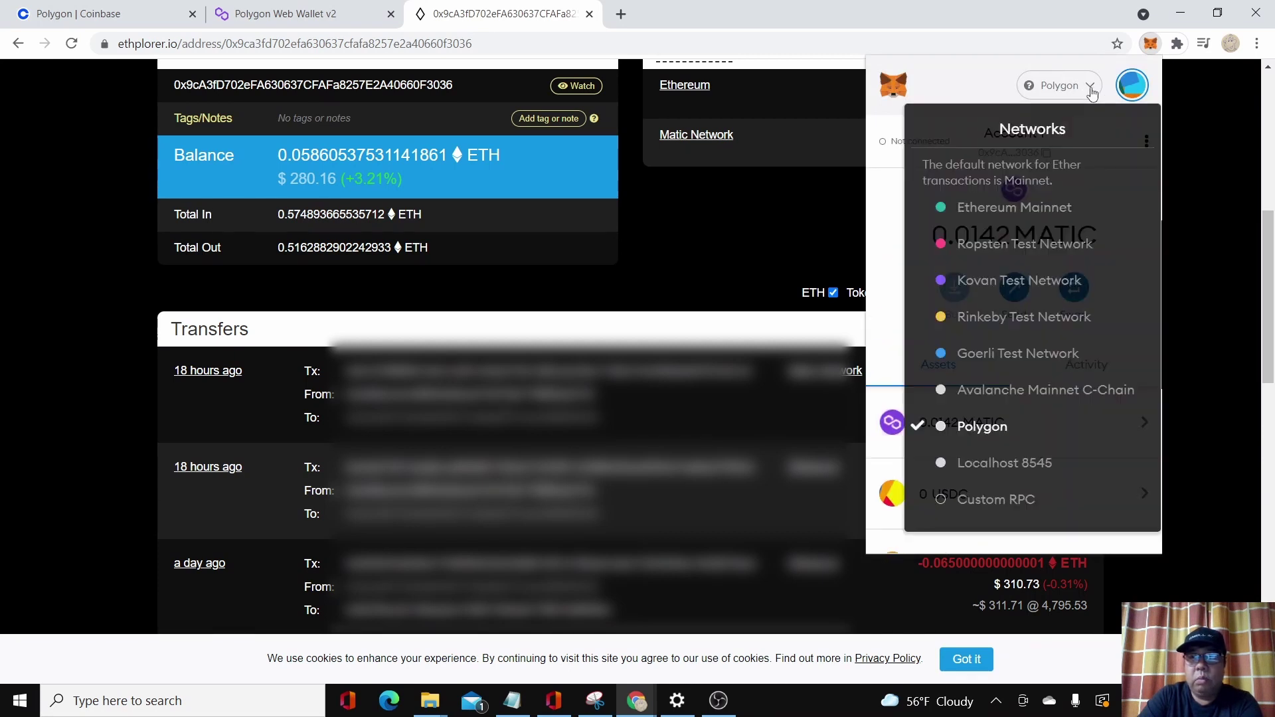
pyautogui.click(1056, 210)
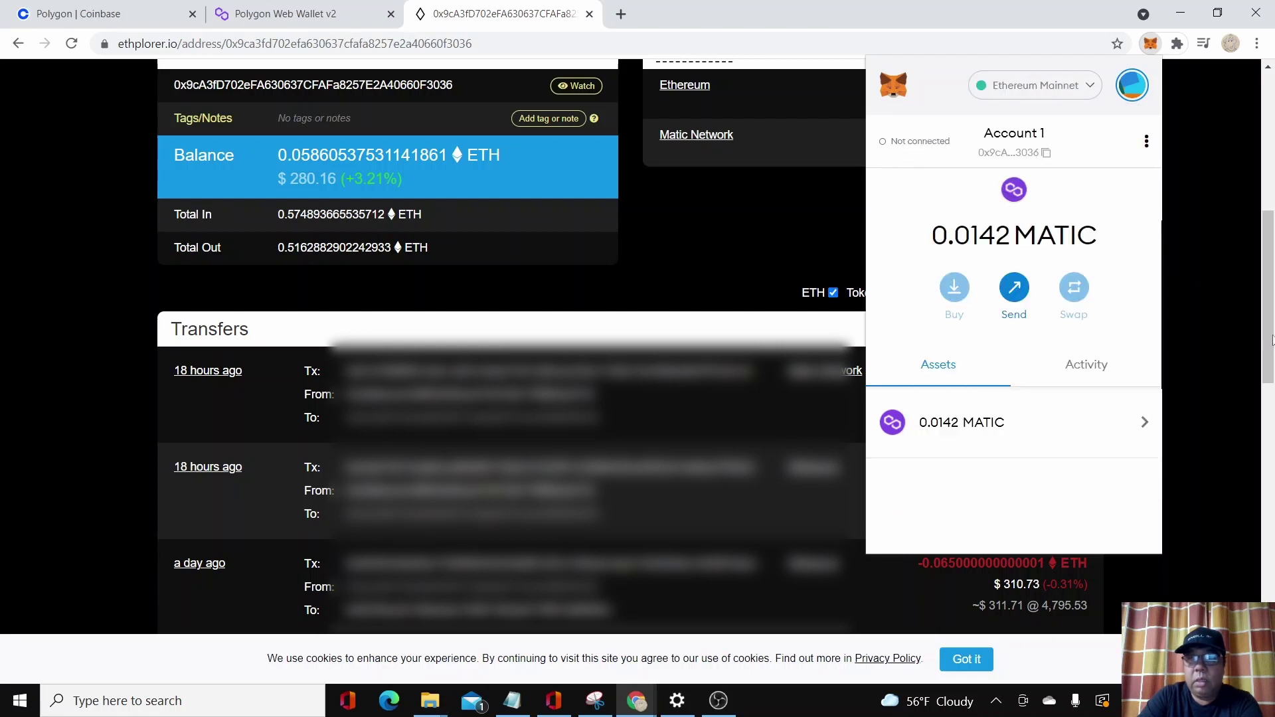
pyautogui.scroll(-2, 1027, 346)
pyautogui.scroll(-3, 1027, 346)
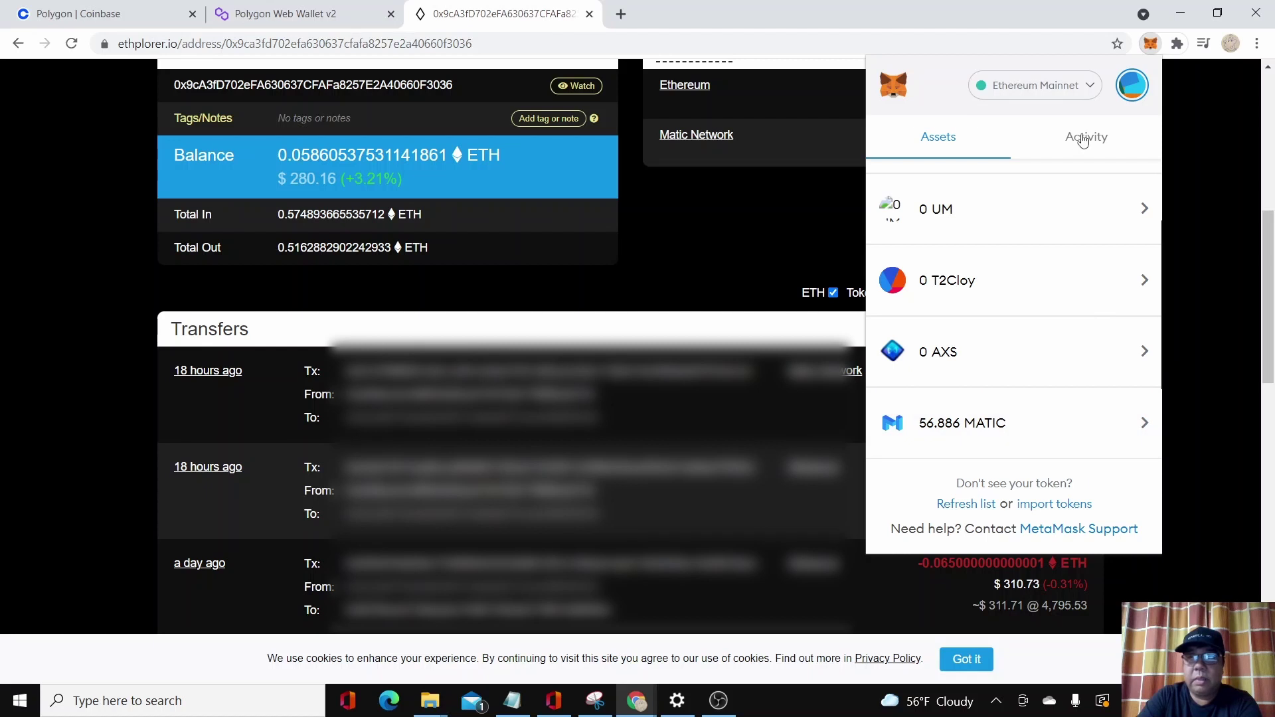
pyautogui.click(1087, 137)
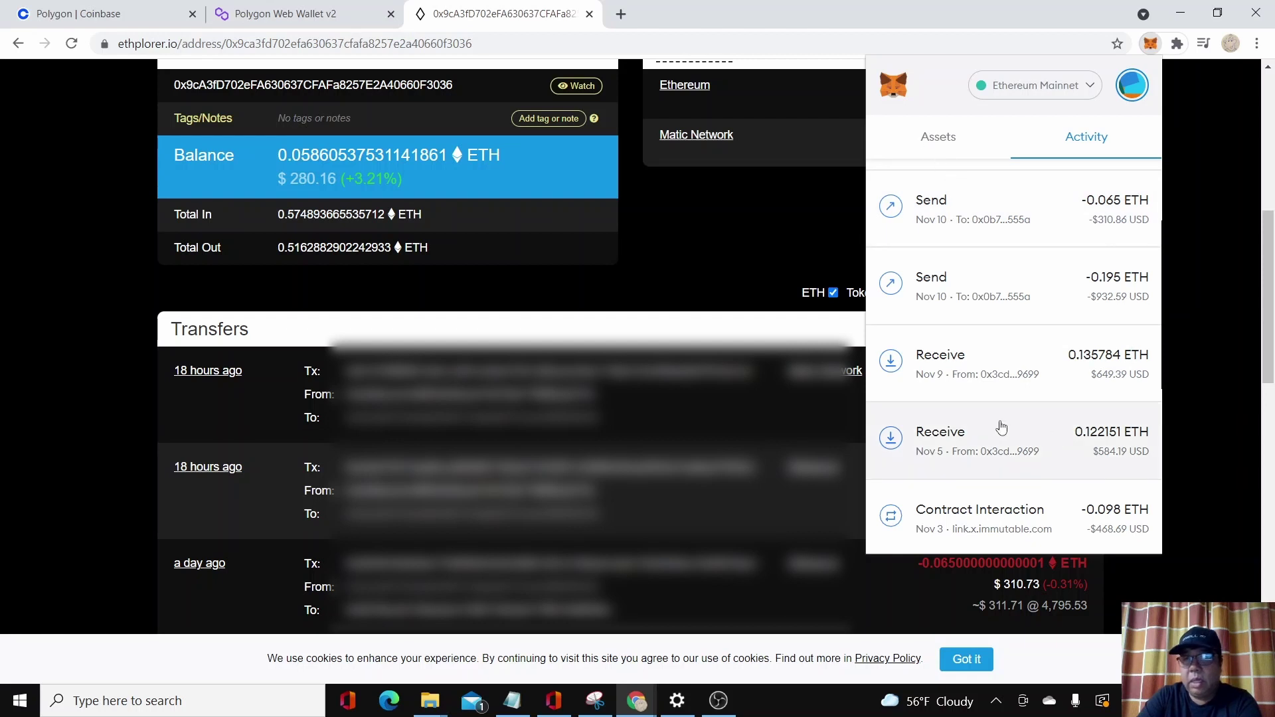
pyautogui.scroll(-2, 1036, 419)
pyautogui.scroll(6, 996, 366)
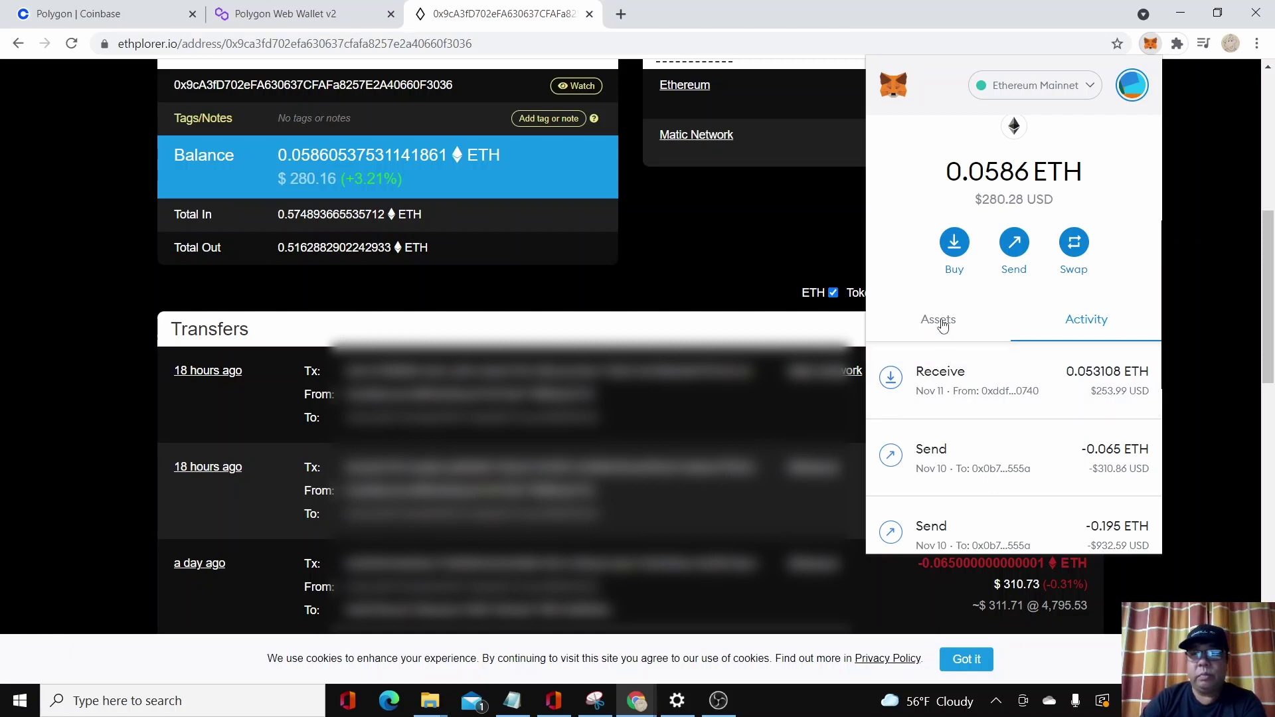
# Step: Switch the MetaMask network back to Polygon and close the wallet
pyautogui.click(1077, 88)
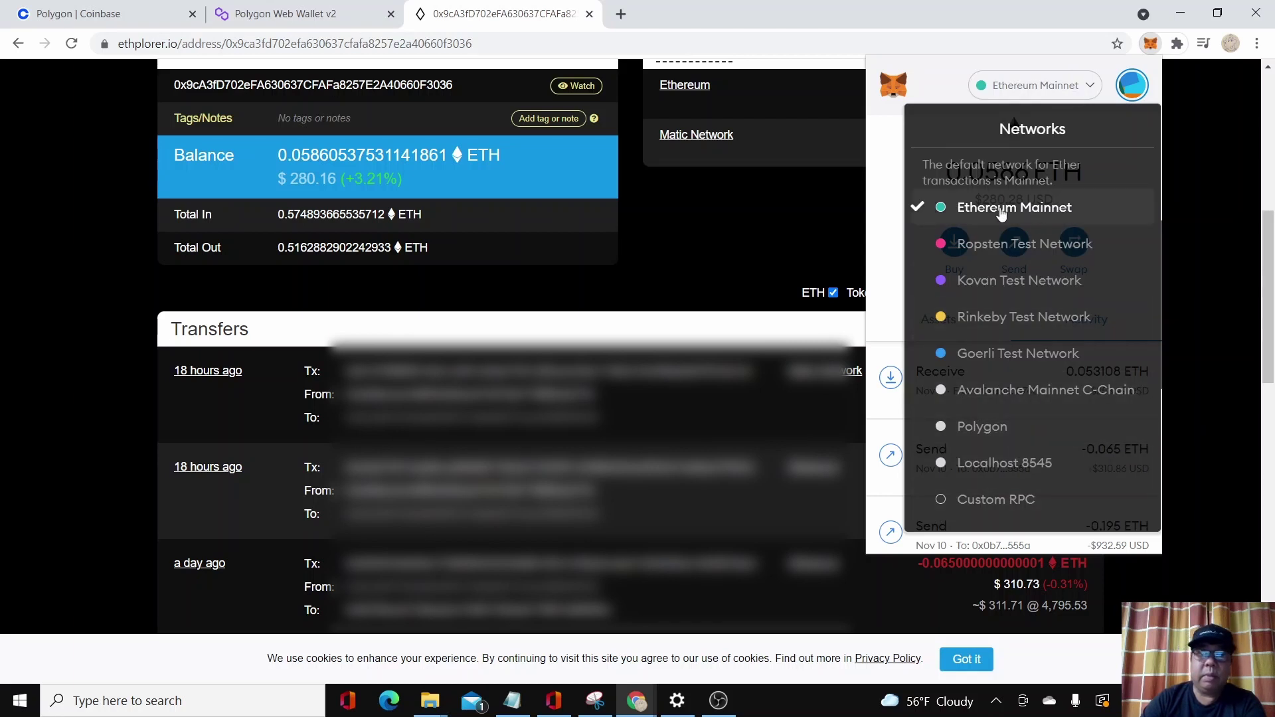
pyautogui.click(1002, 430)
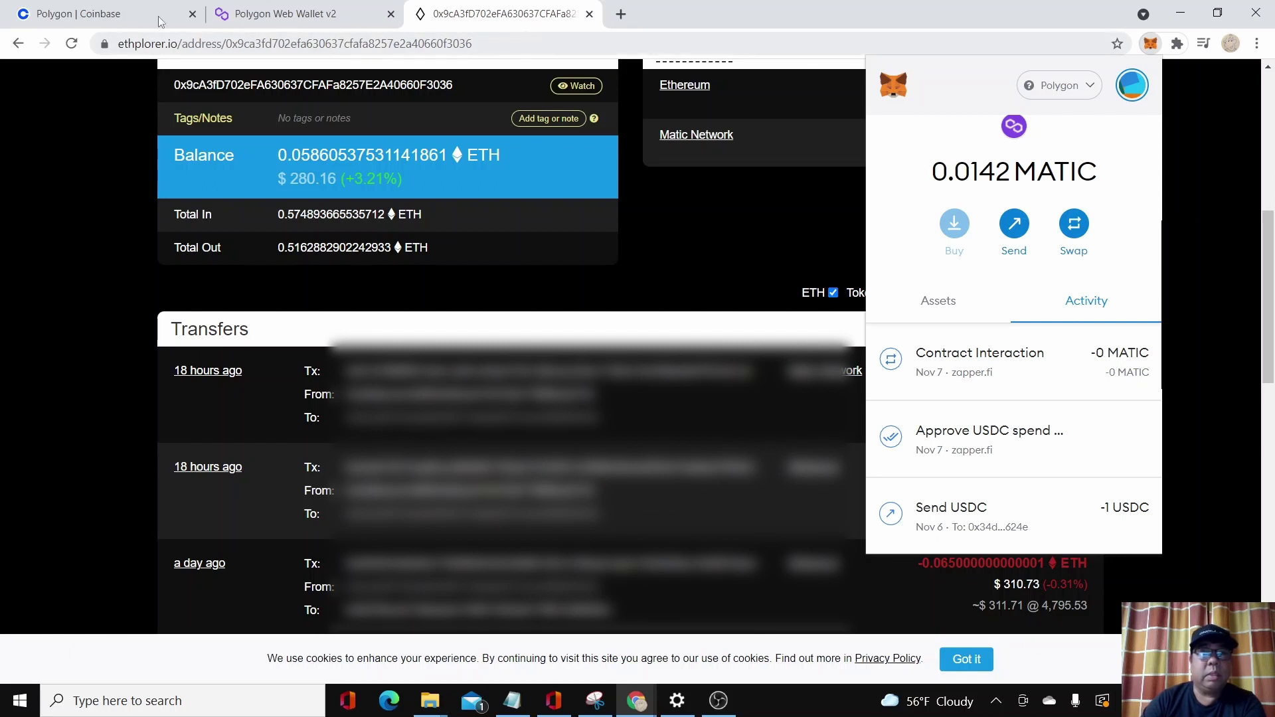
pyautogui.click(520, 45)
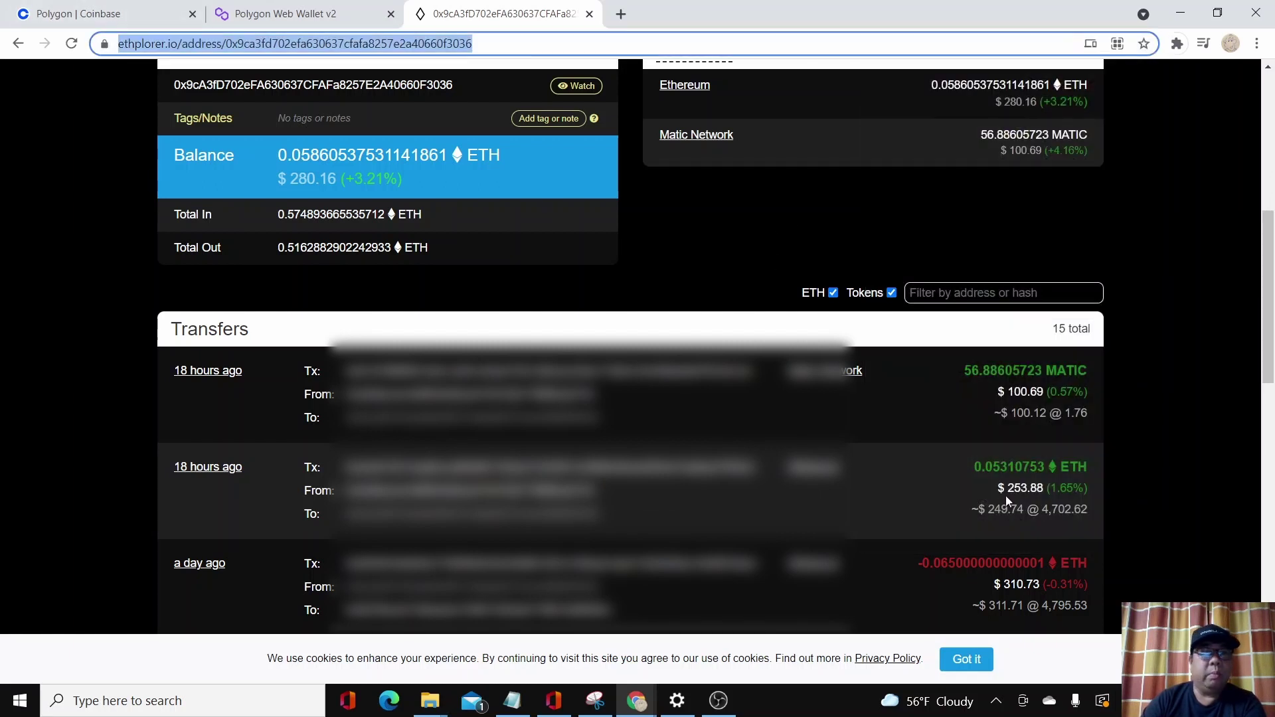
# Step: Switch to the Polygon Web Wallet and check the MetaMask account's connection and the wallet's assets on Polygon
pyautogui.click(286, 14)
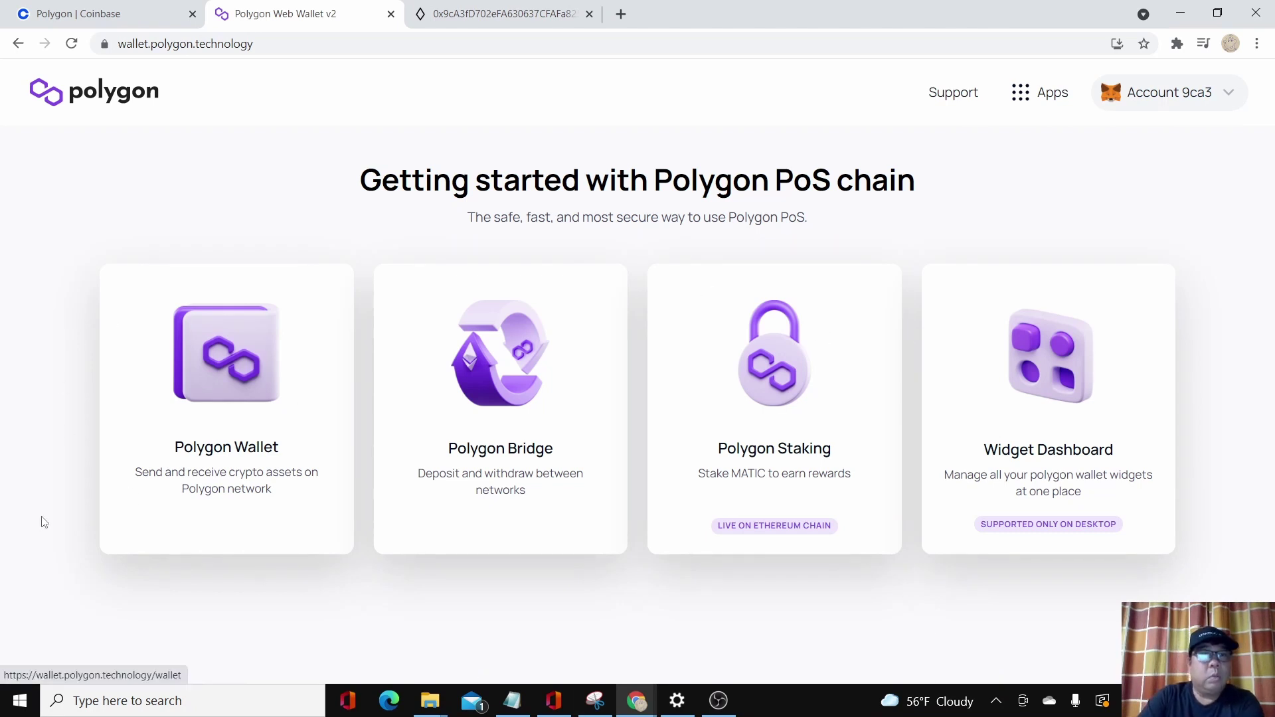
pyautogui.click(1178, 44)
pyautogui.click(998, 196)
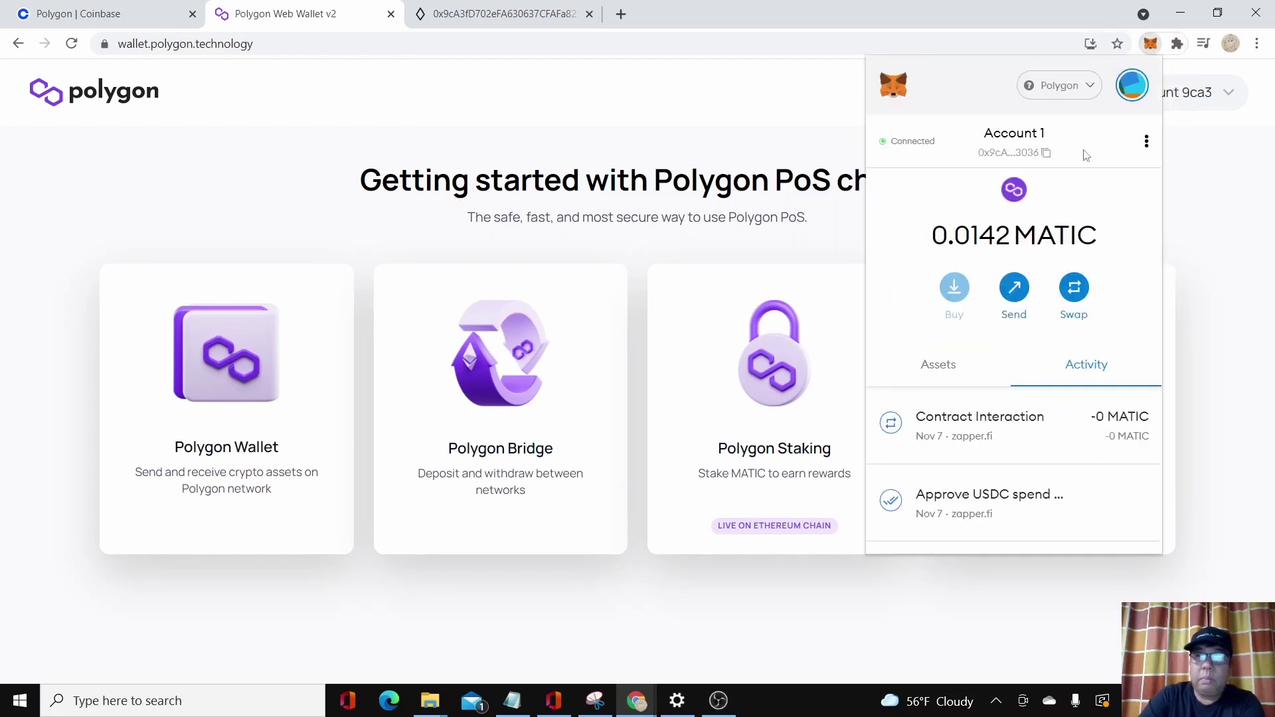
pyautogui.click(277, 180)
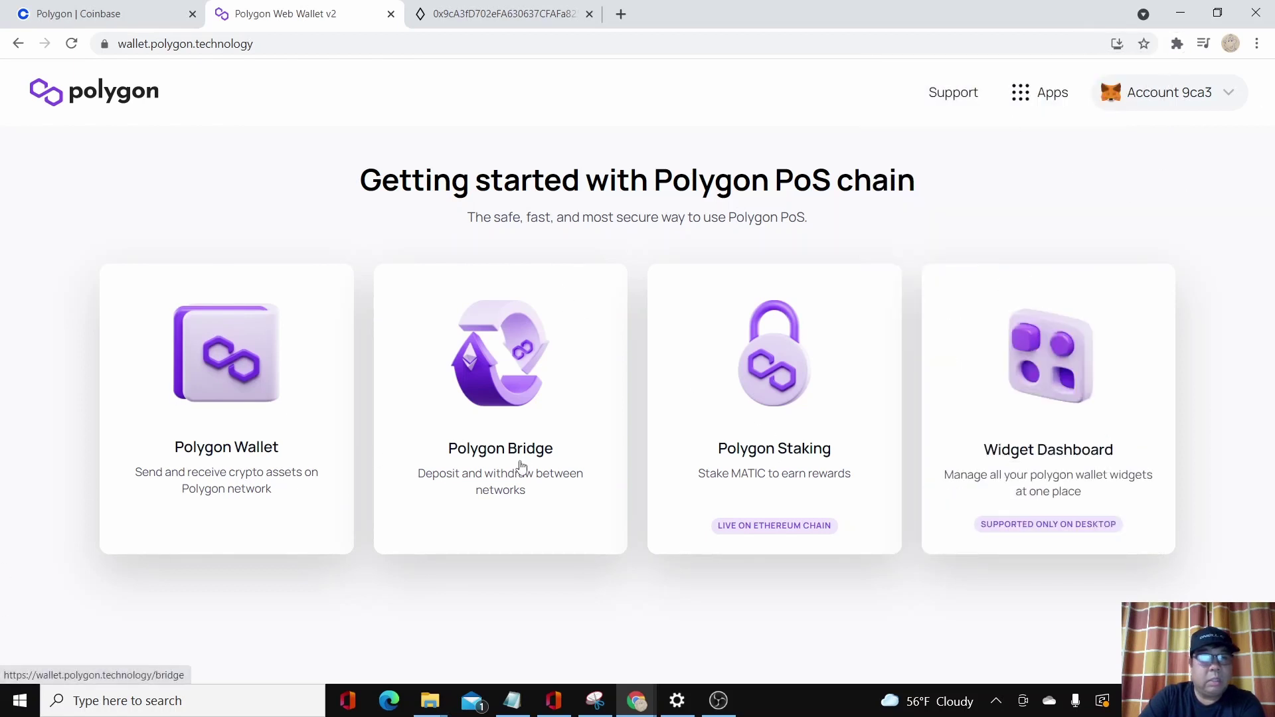
pyautogui.click(243, 389)
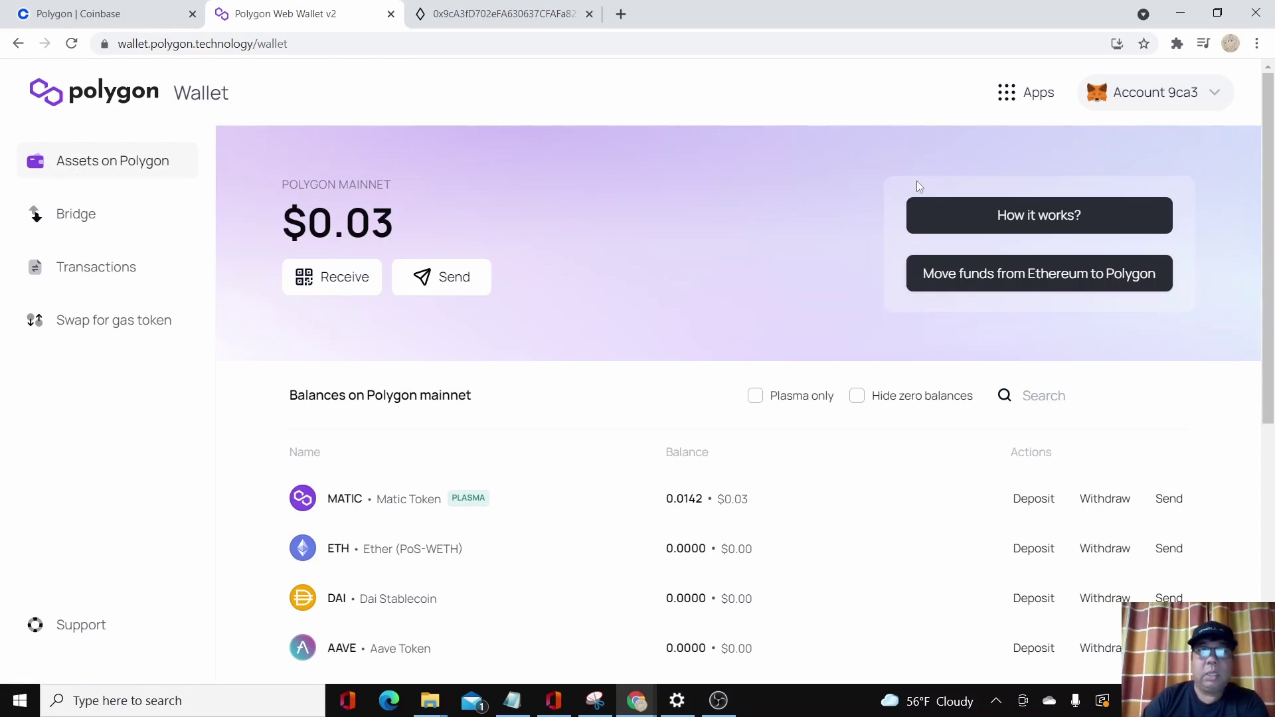
pyautogui.click(83, 99)
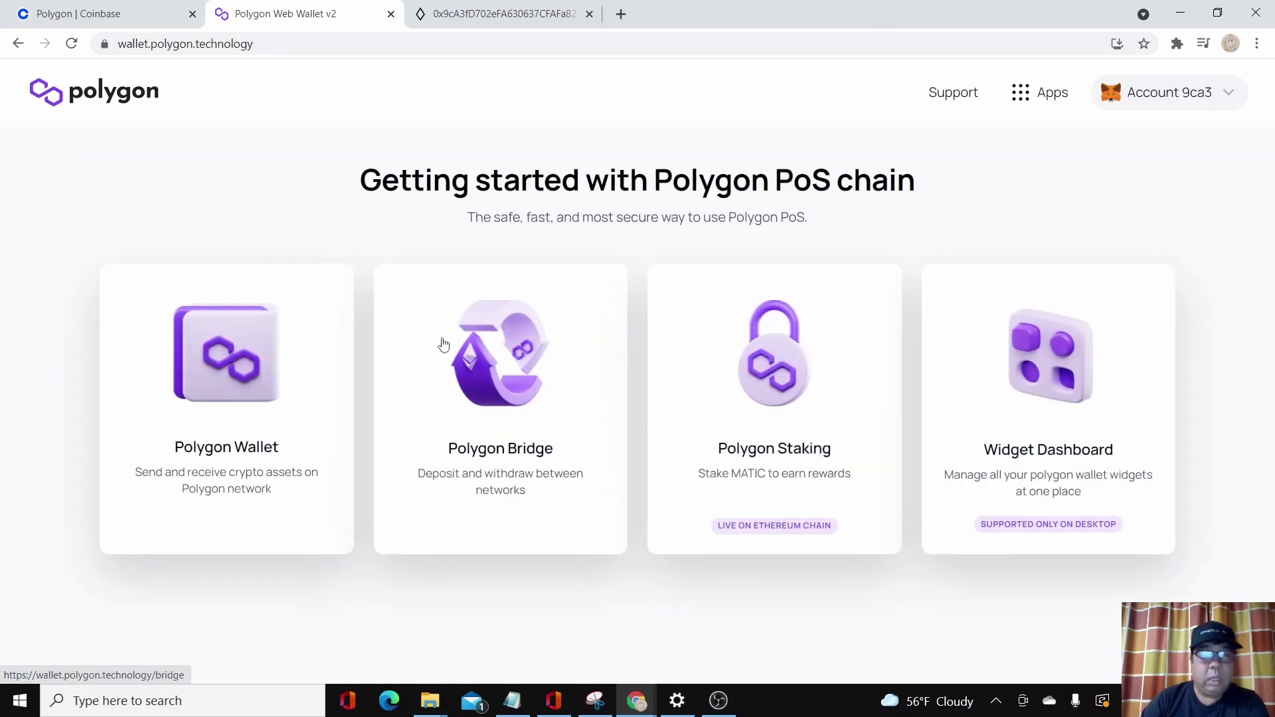
# Step: Open the Polygon Bridge and choose Matic Token as the token to deposit from the Ethereum chain
pyautogui.click(493, 369)
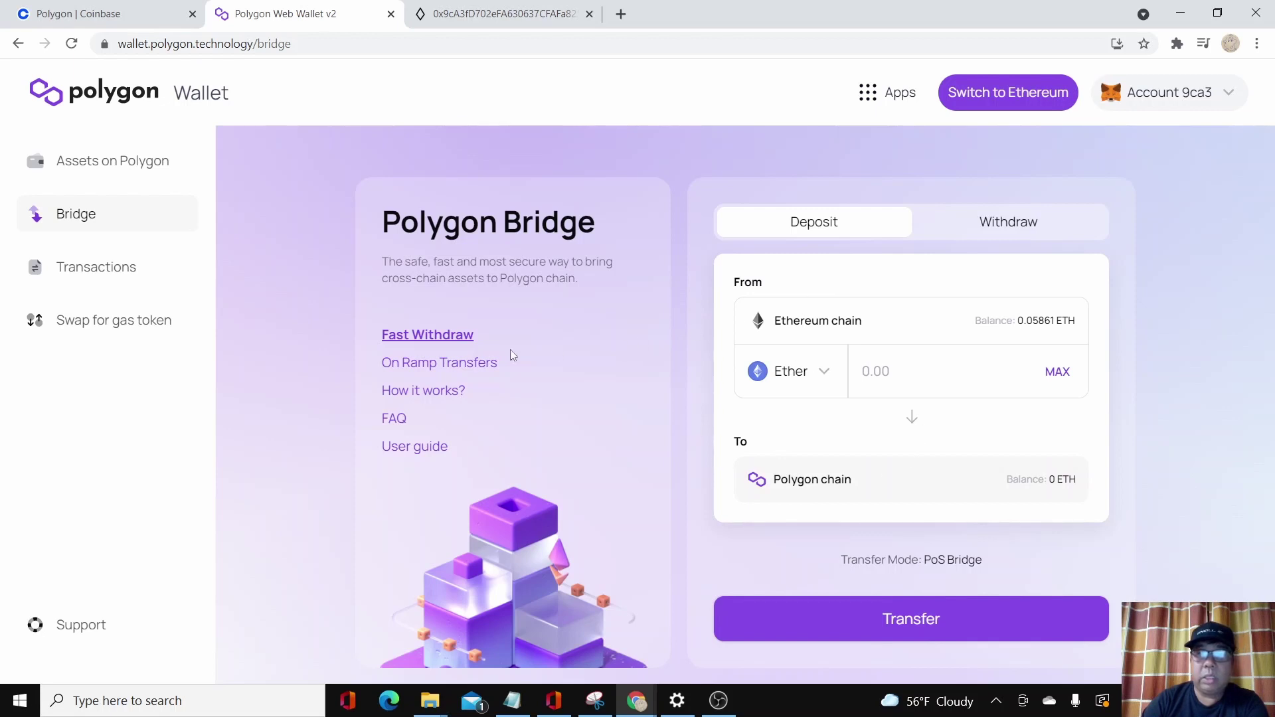
pyautogui.click(824, 373)
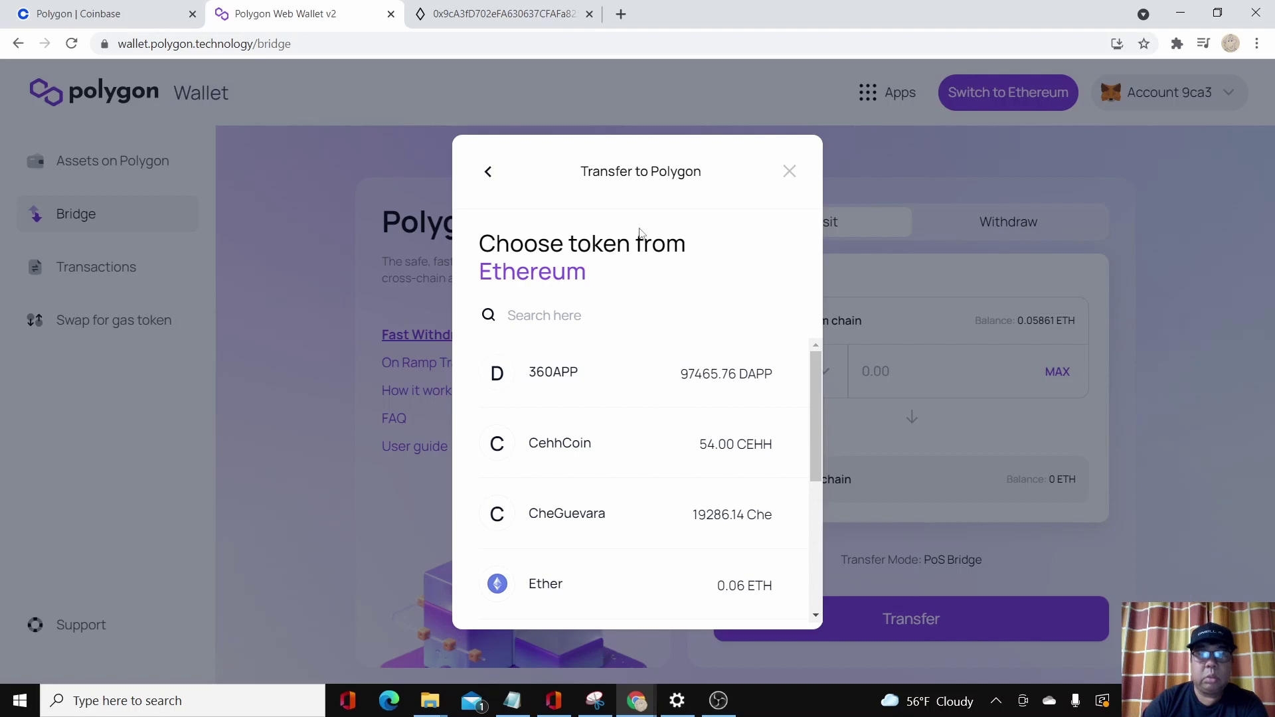
pyautogui.click(602, 326)
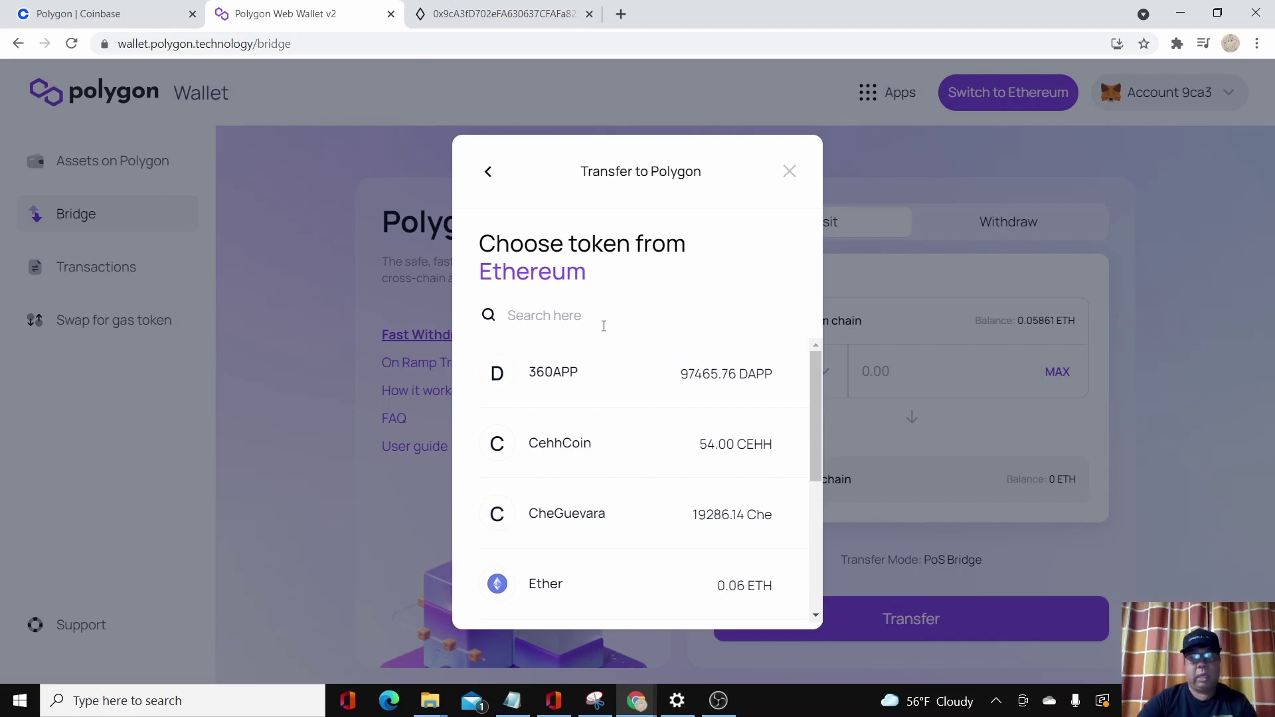
pyautogui.write('matic')
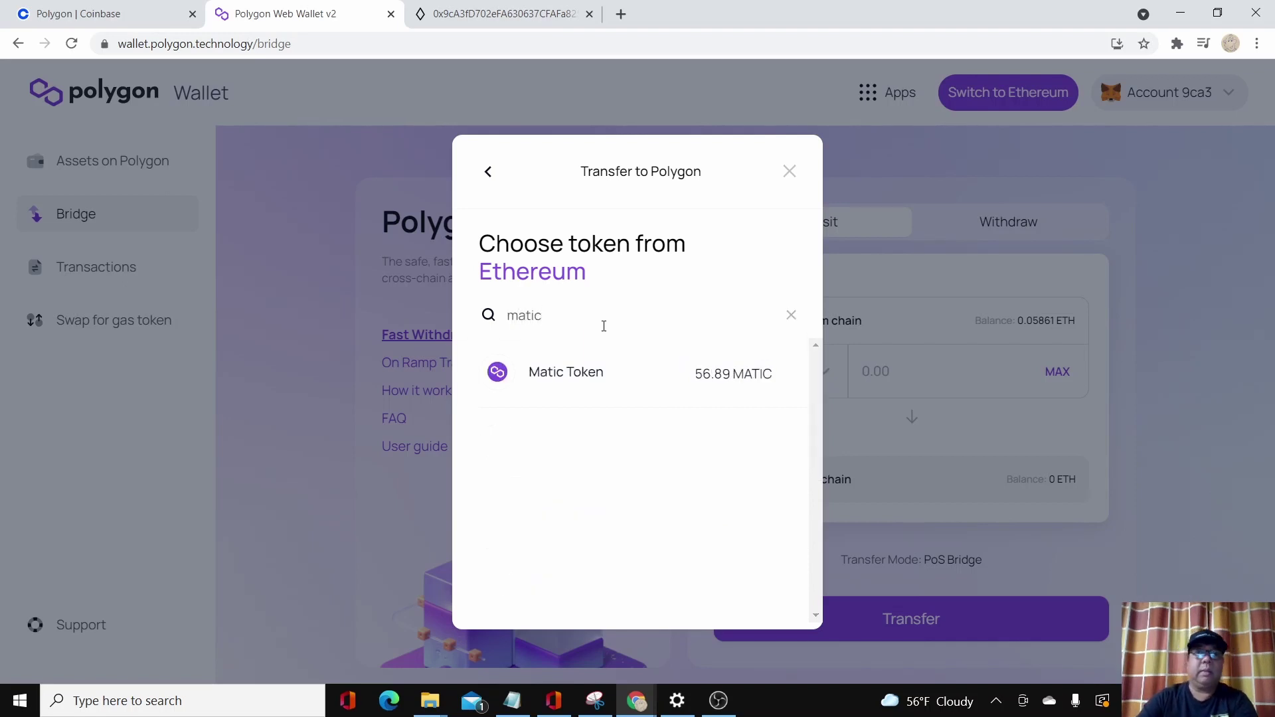
pyautogui.click(555, 378)
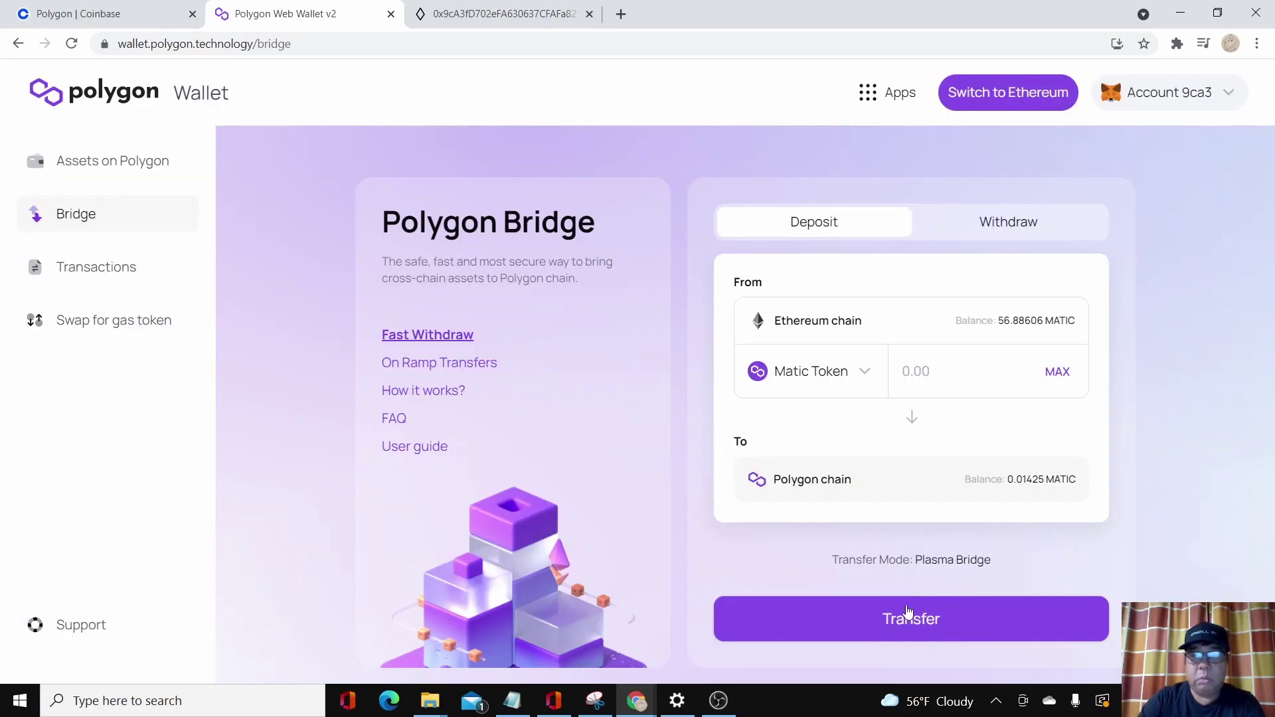
# Step: Set the deposit to the maximum 56.88605723 MATIC and proceed through the transfer overview to confirm the move to the Polygon network
pyautogui.click(1058, 371)
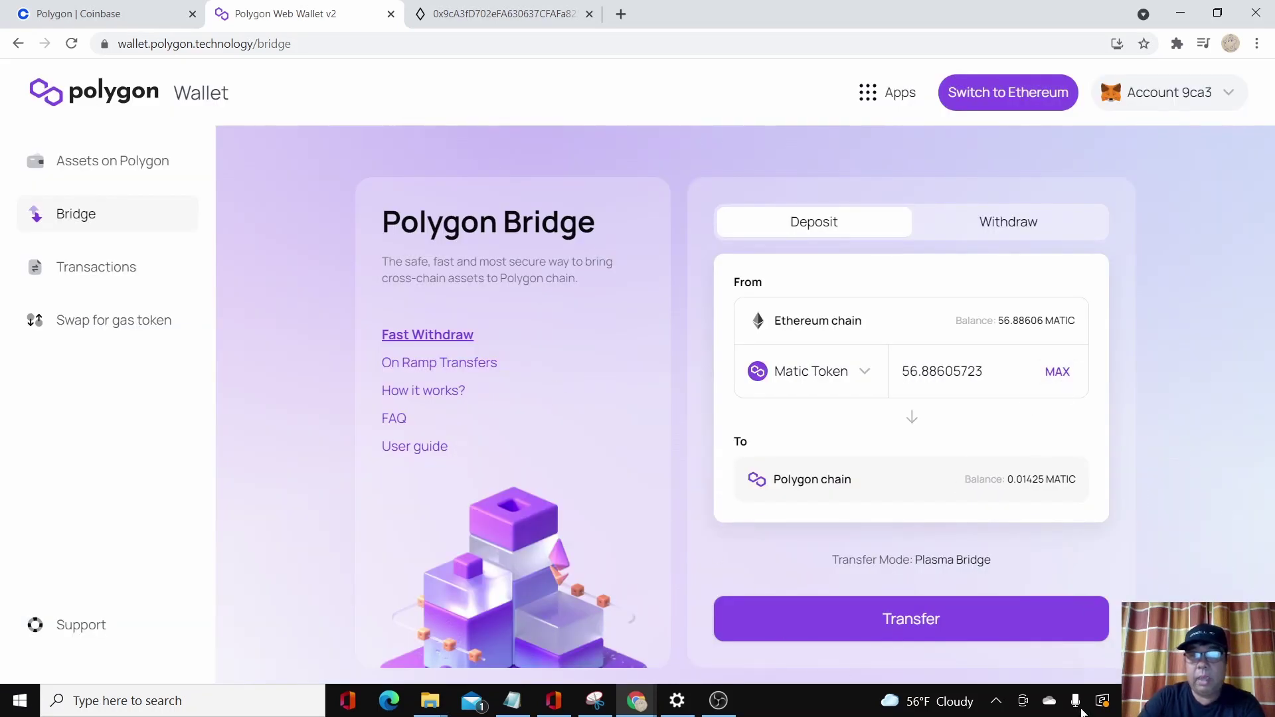
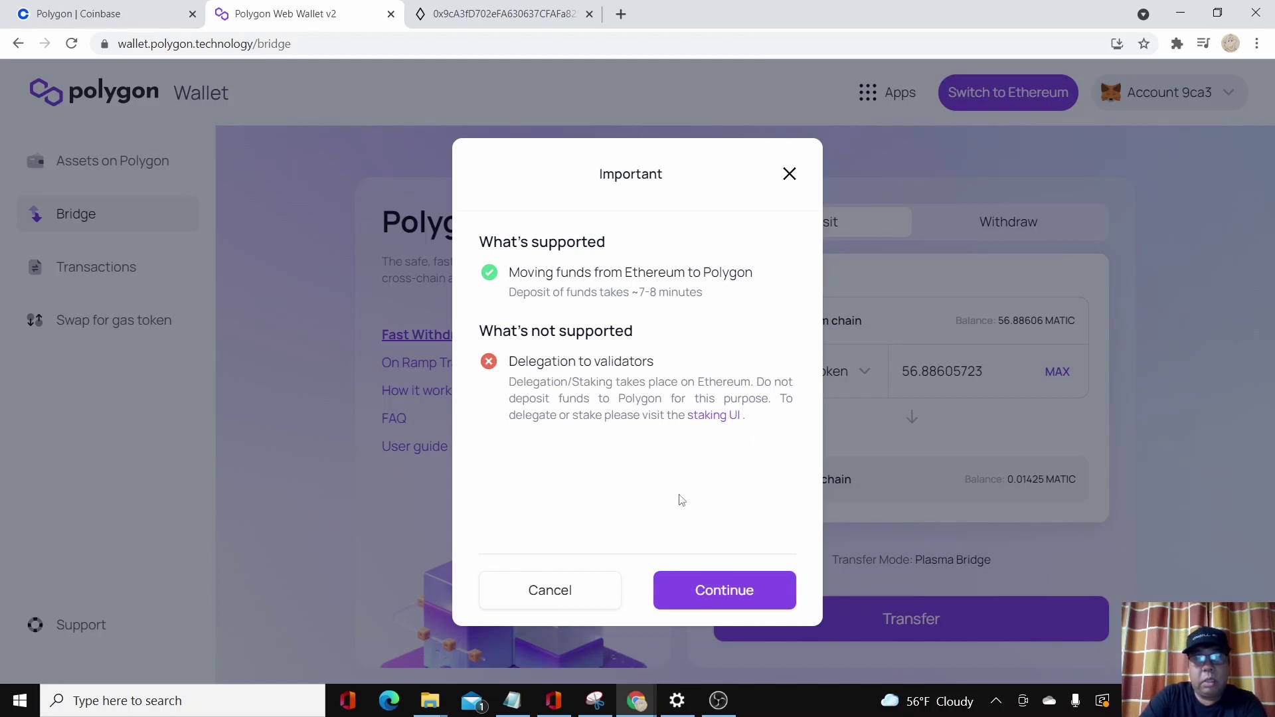
pyautogui.click(713, 597)
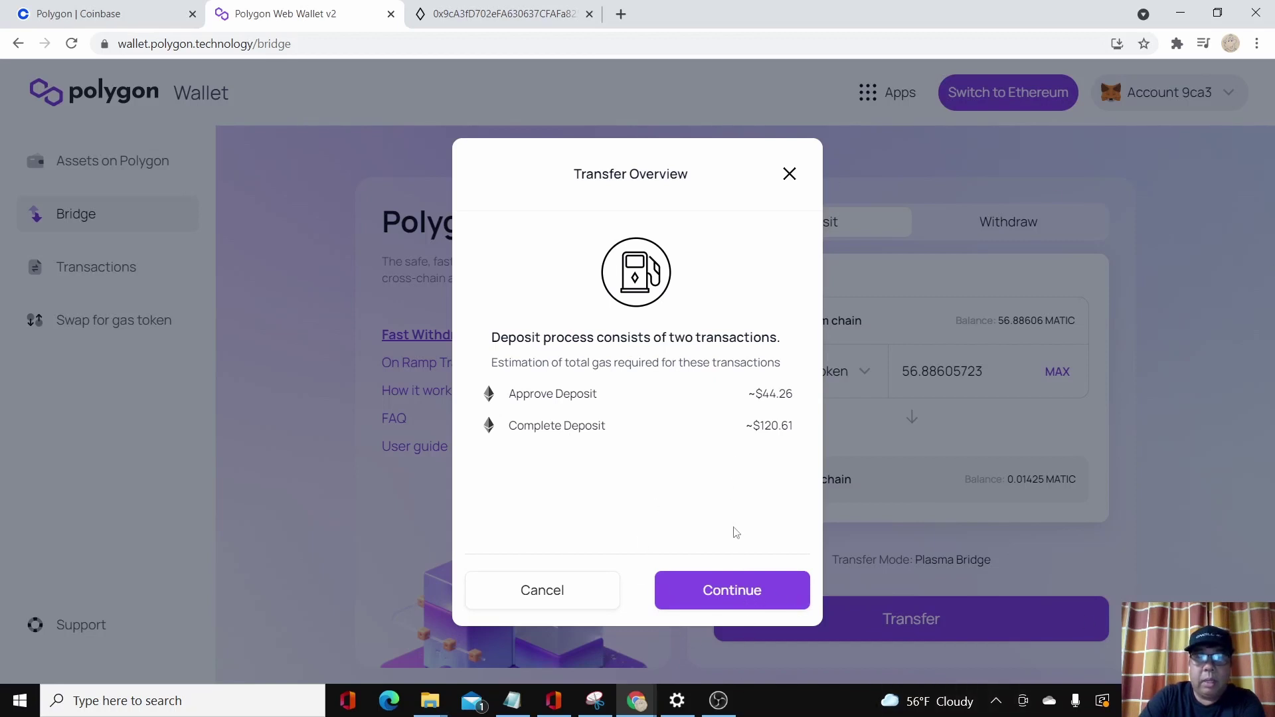
pyautogui.click(740, 590)
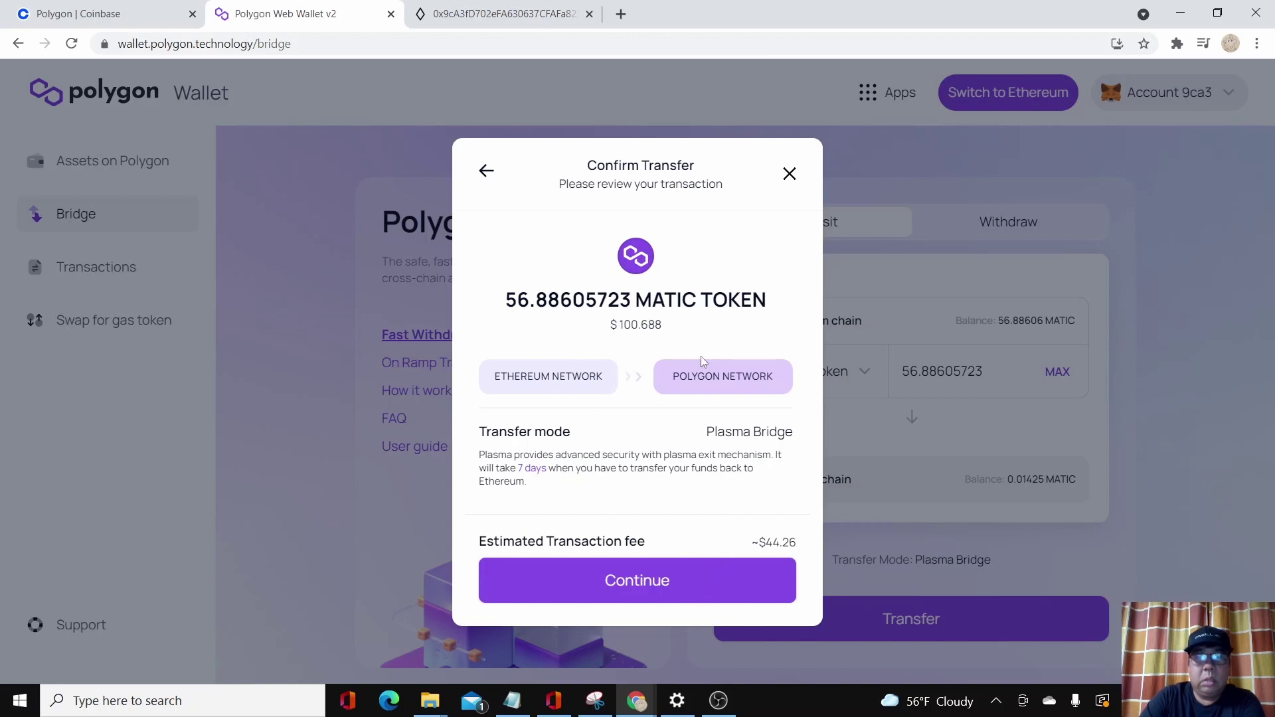
pyautogui.click(693, 580)
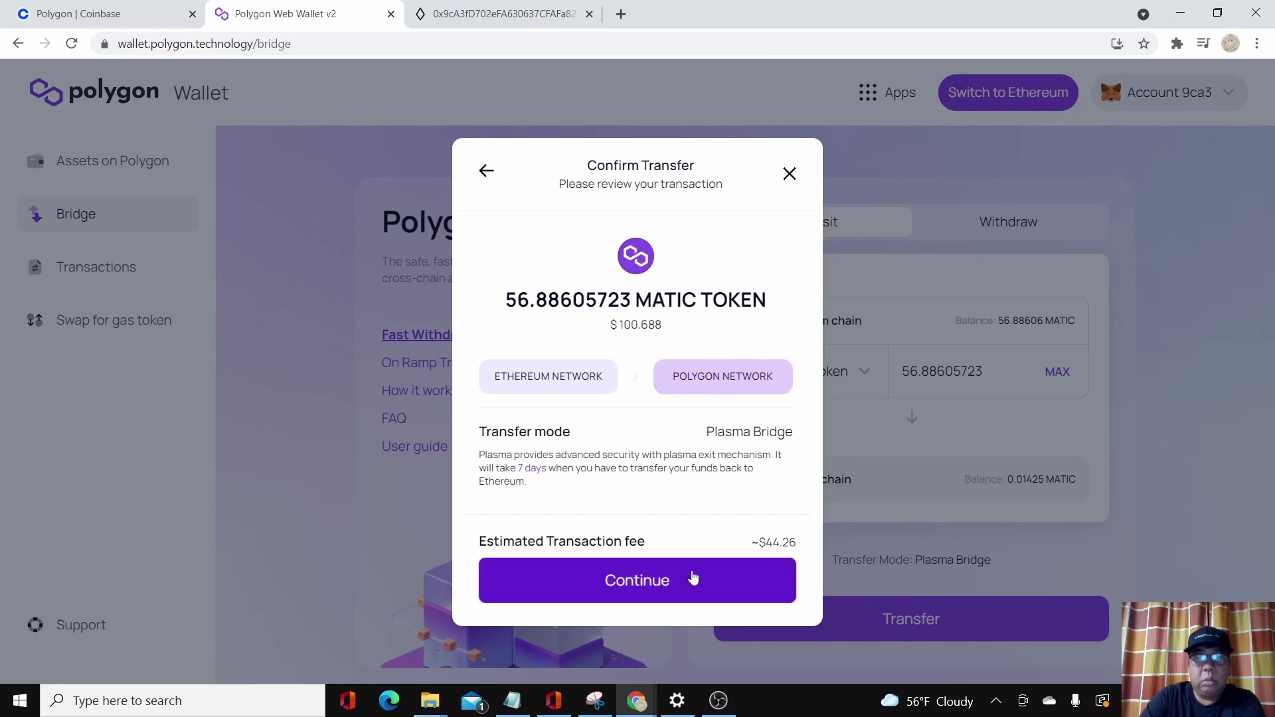
pyautogui.scroll(-1, 711, 465)
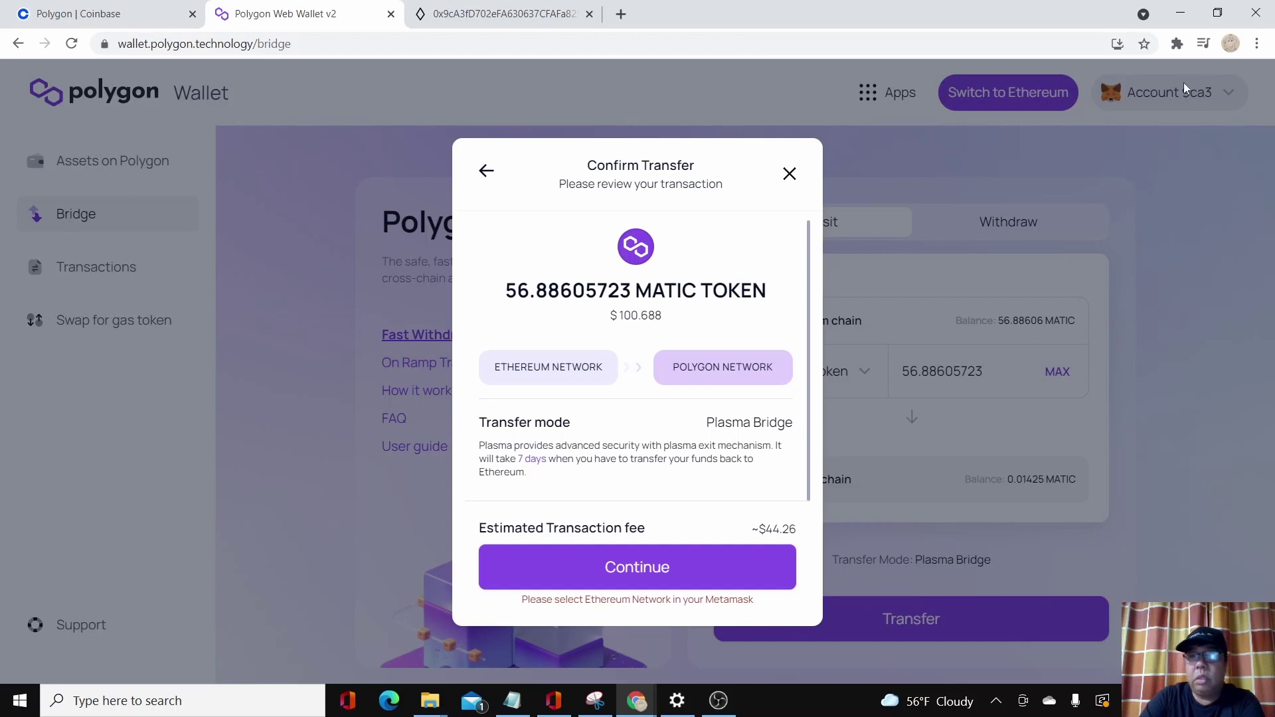
# Step: Switch the MetaMask network to Ethereum Mainnet and close the wallet to return to the transfer confirmation
pyautogui.click(1177, 44)
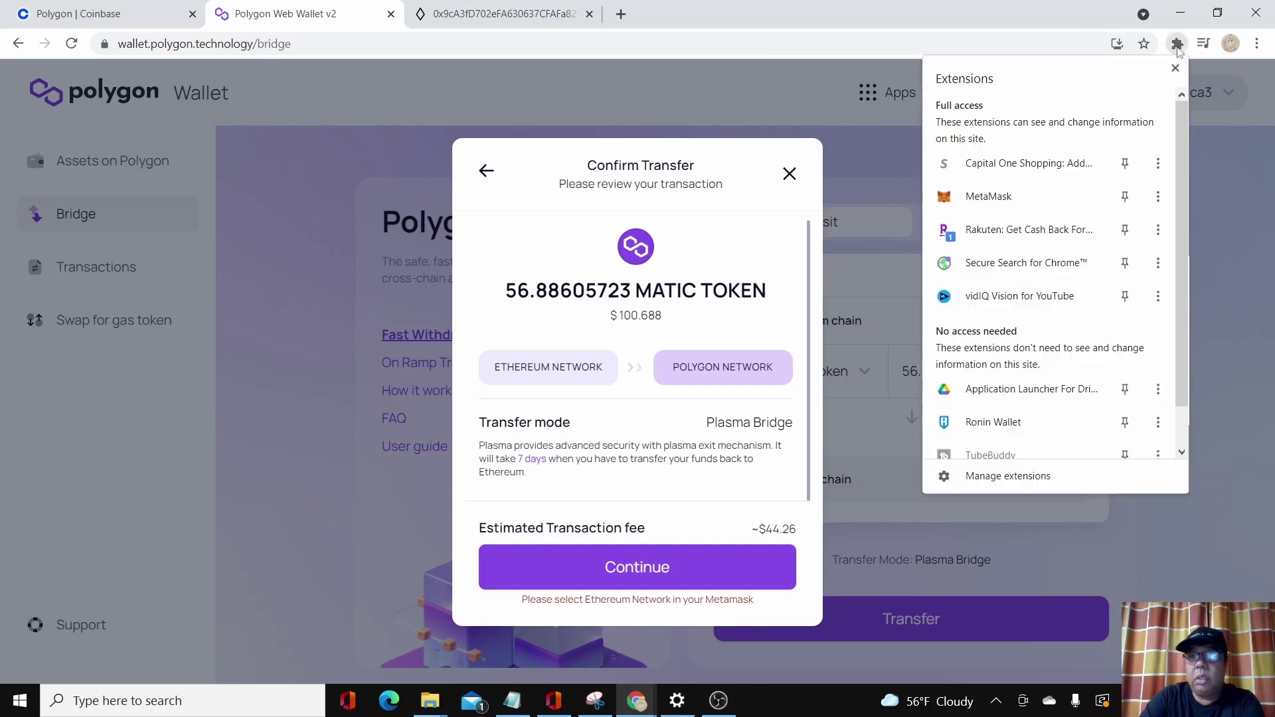
pyautogui.click(1023, 200)
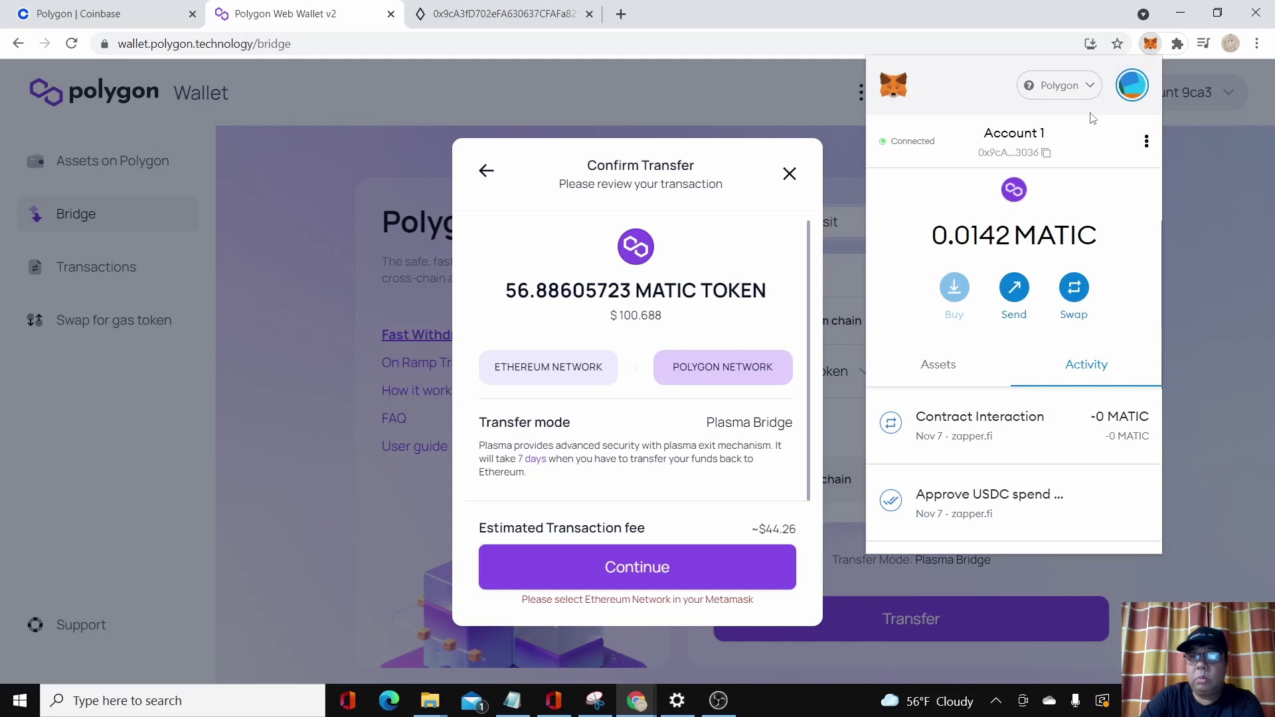
pyautogui.click(1090, 86)
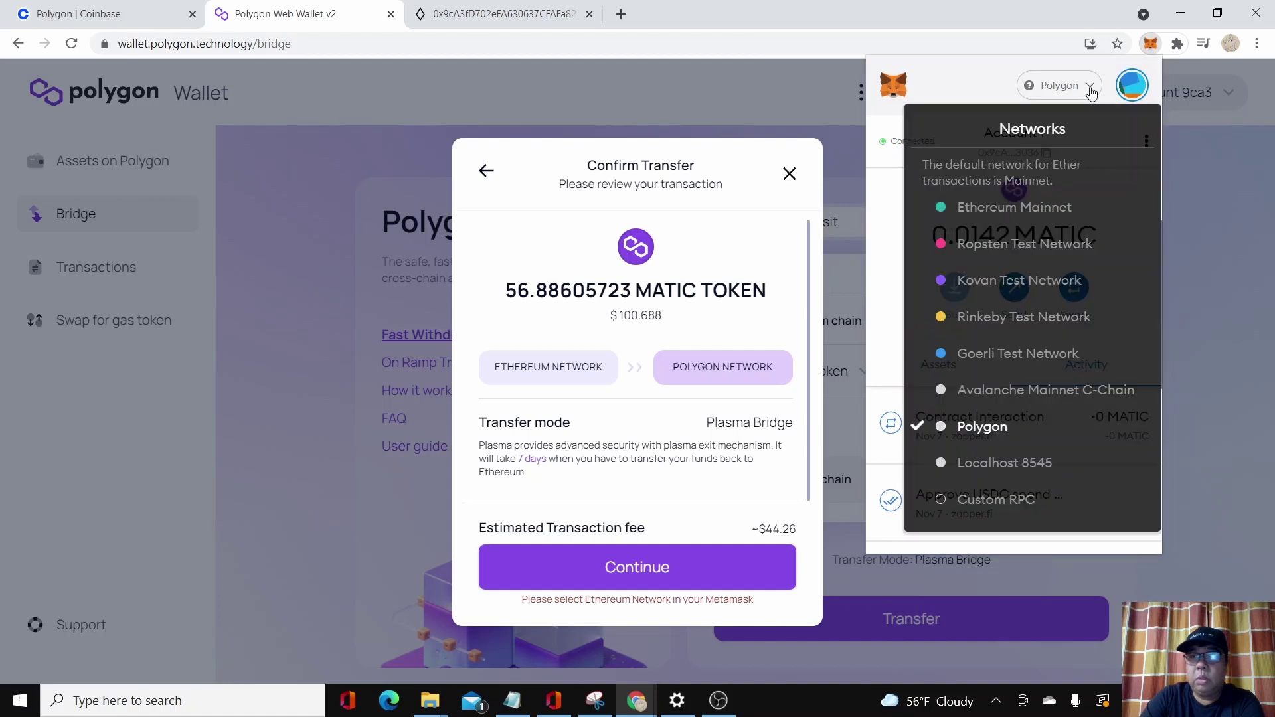
pyautogui.click(1045, 210)
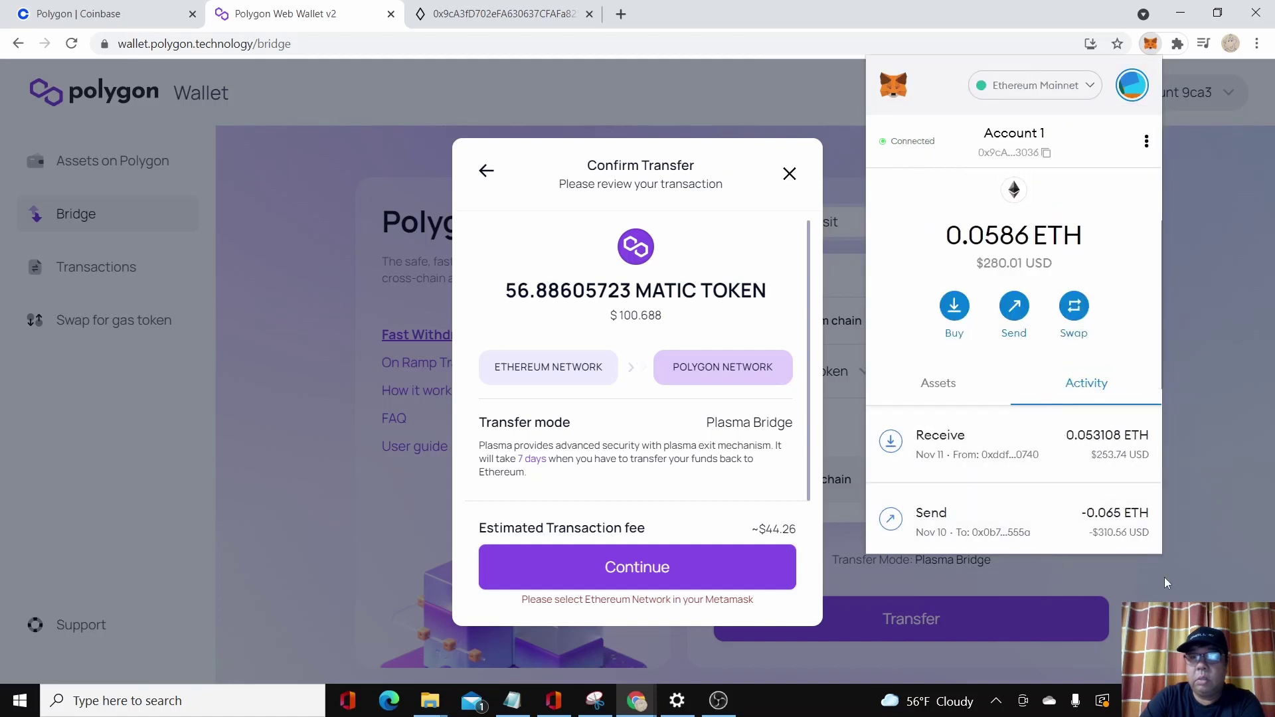
pyautogui.click(722, 514)
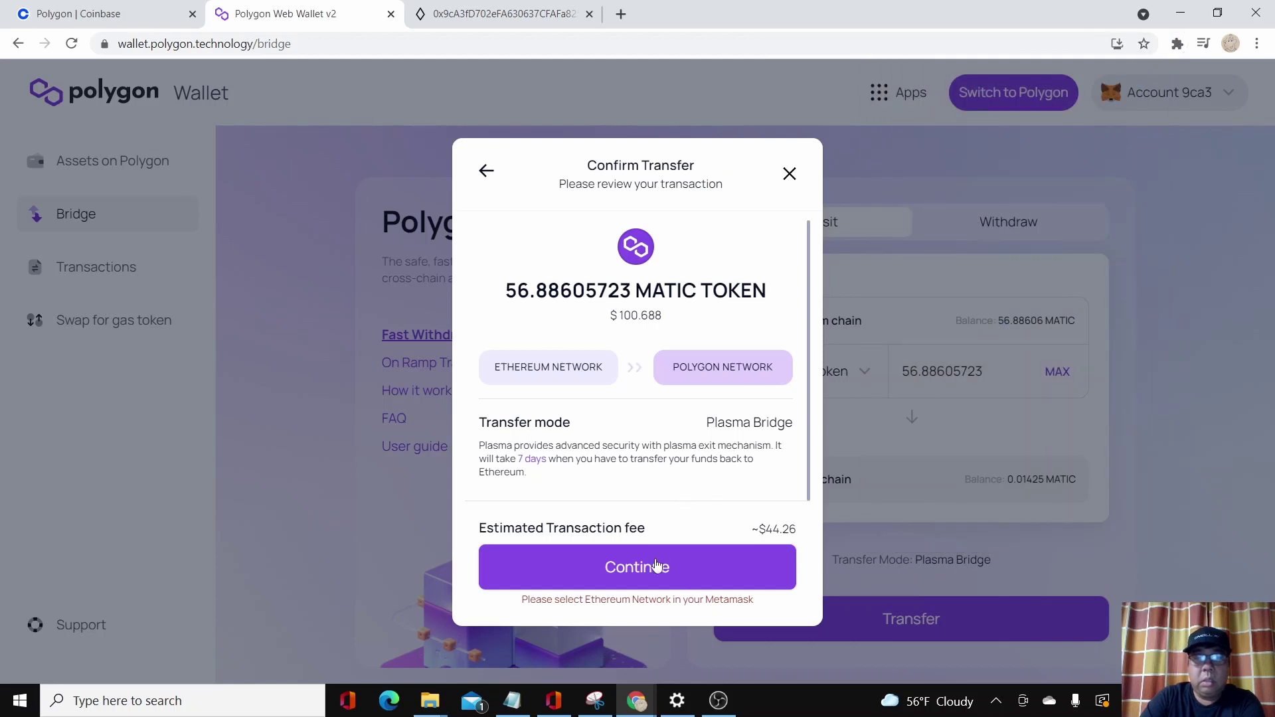
# Step: Continue the bridge transfer and approve the Polygon wallet's permission to spend MATIC in MetaMask
pyautogui.click(686, 569)
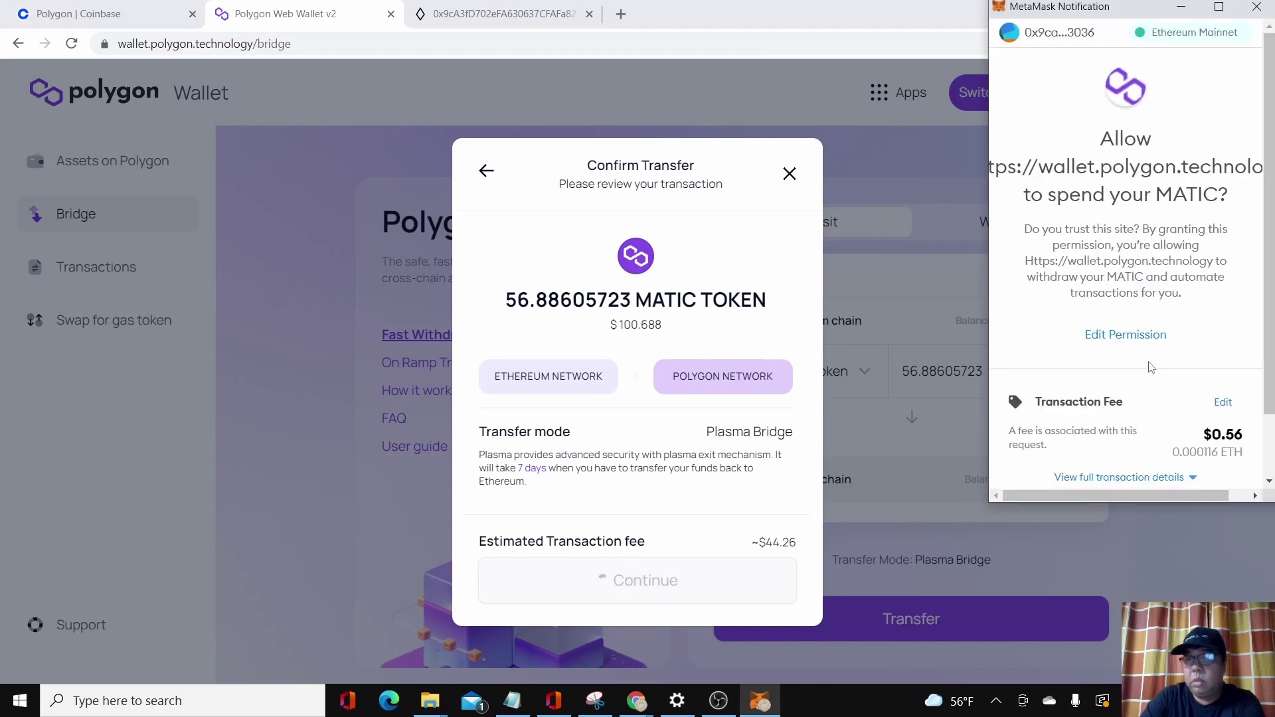
pyautogui.scroll(-1, 1169, 425)
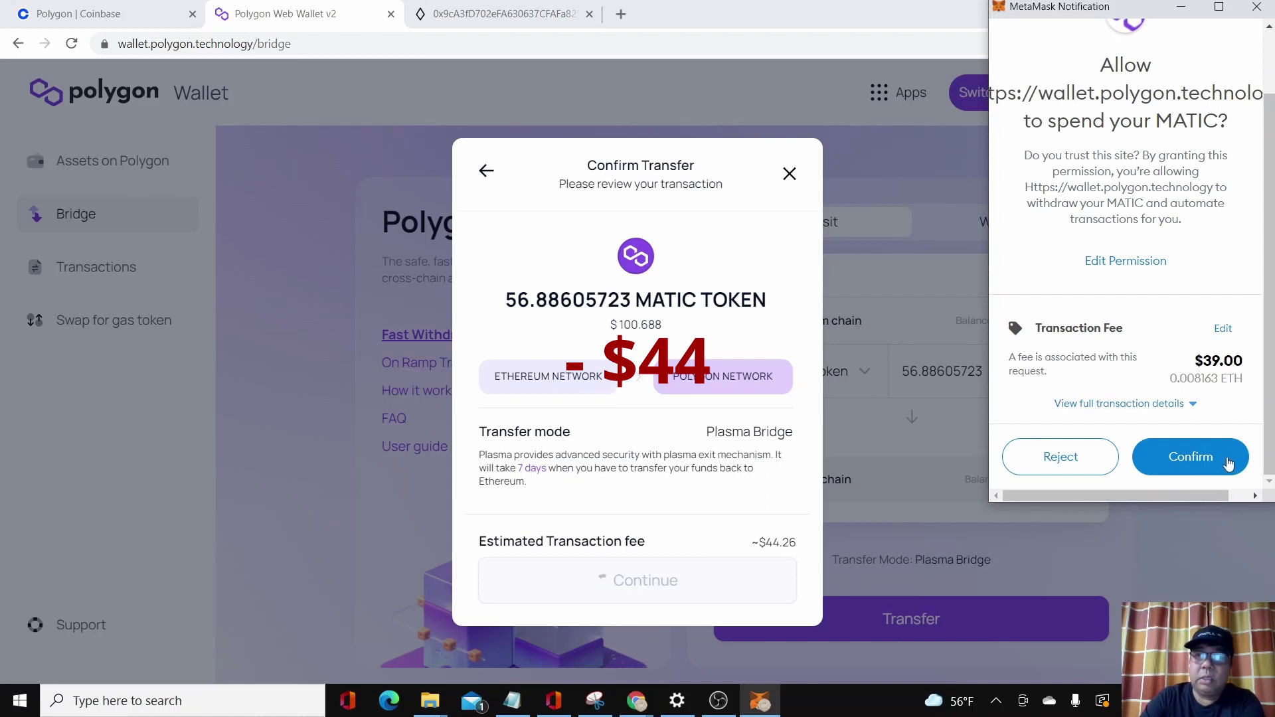
pyautogui.click(1189, 457)
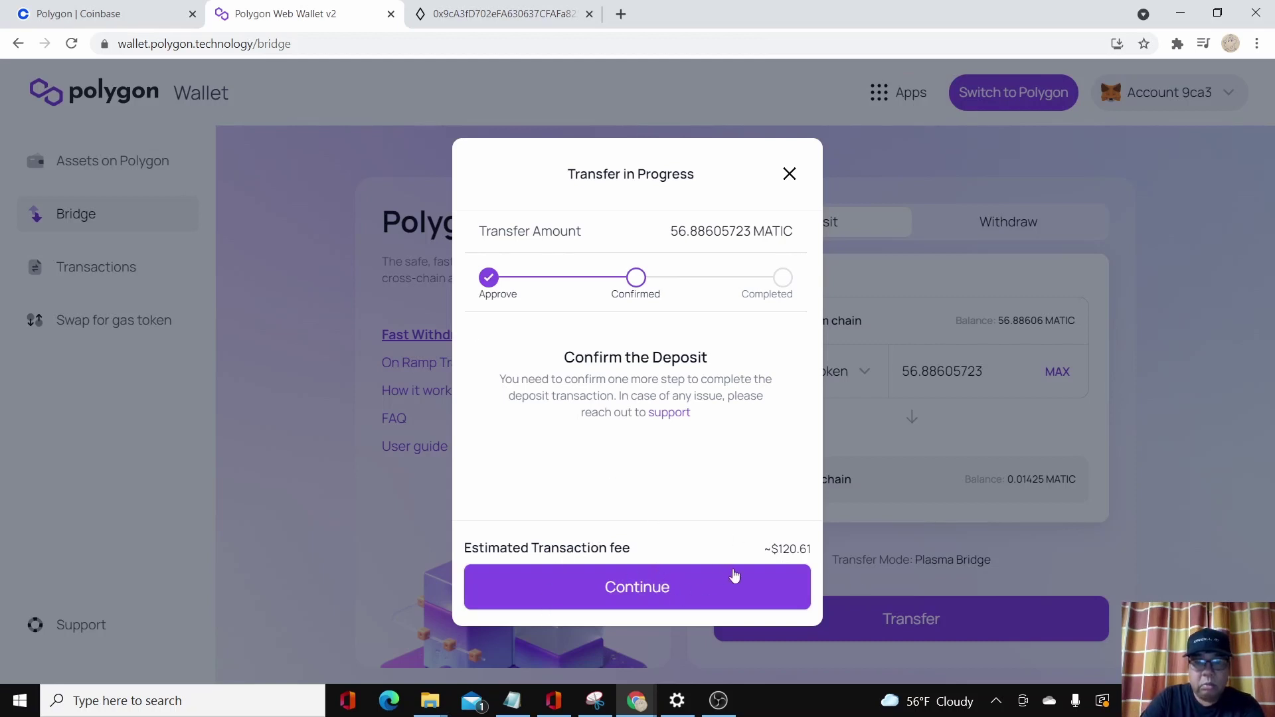
# Step: Try to confirm the MATIC deposit, review its gas fee in MetaMask and reject the transaction
pyautogui.click(689, 589)
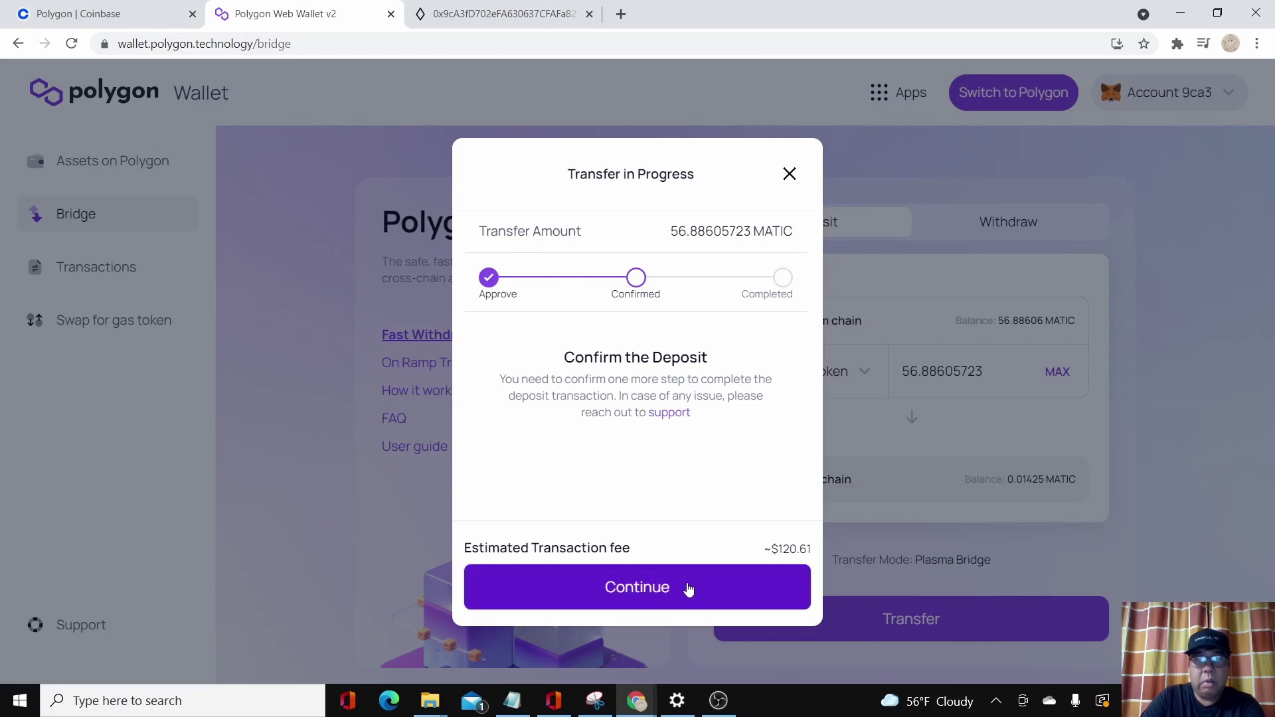
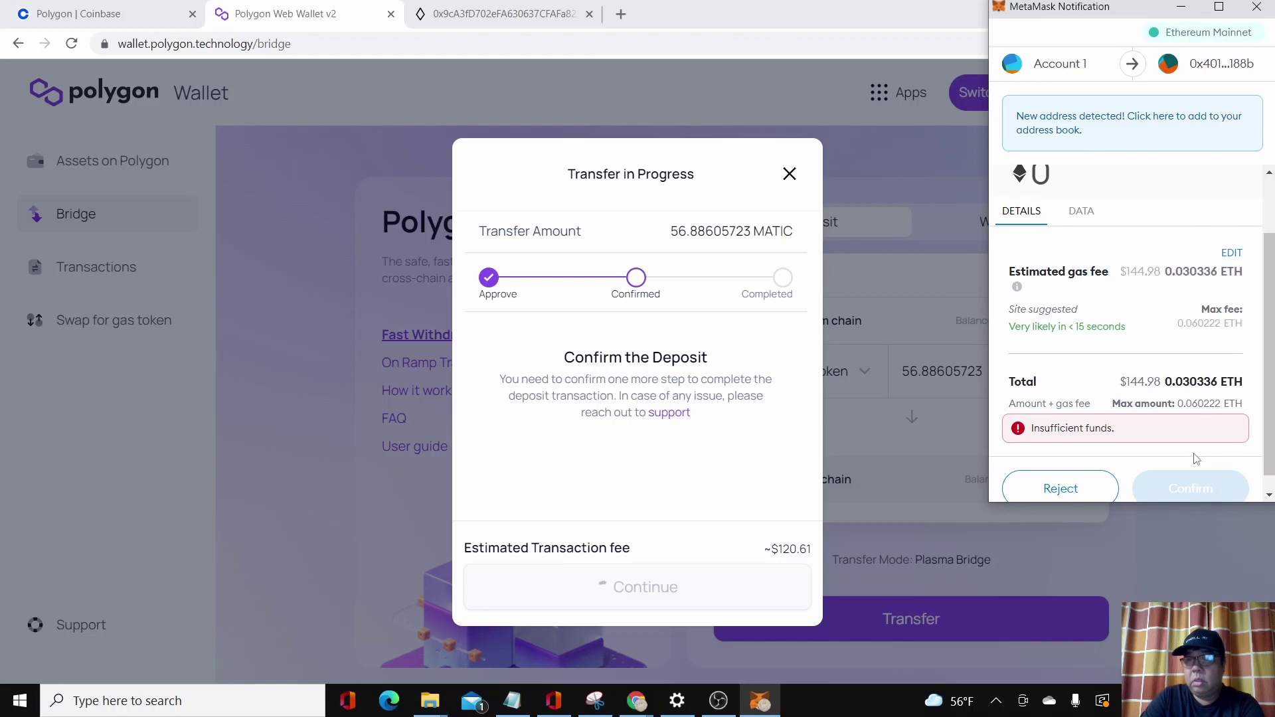
pyautogui.scroll(-1, 1189, 478)
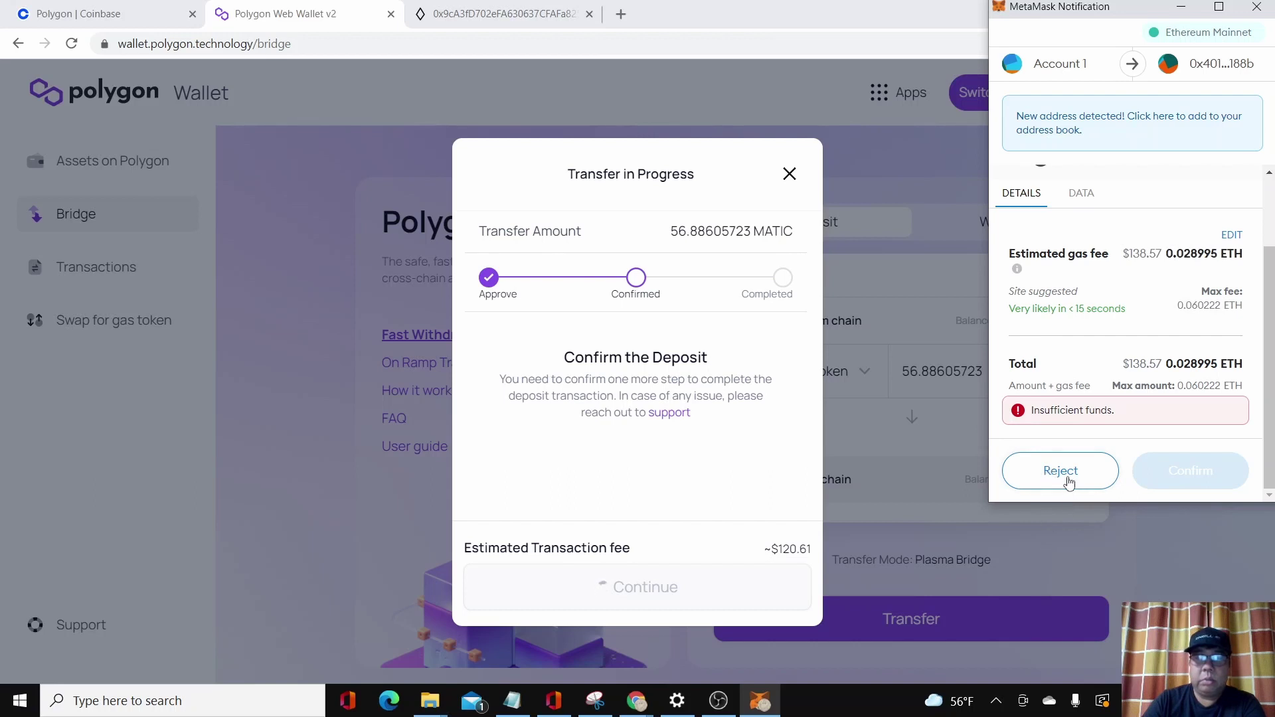
pyautogui.click(1048, 490)
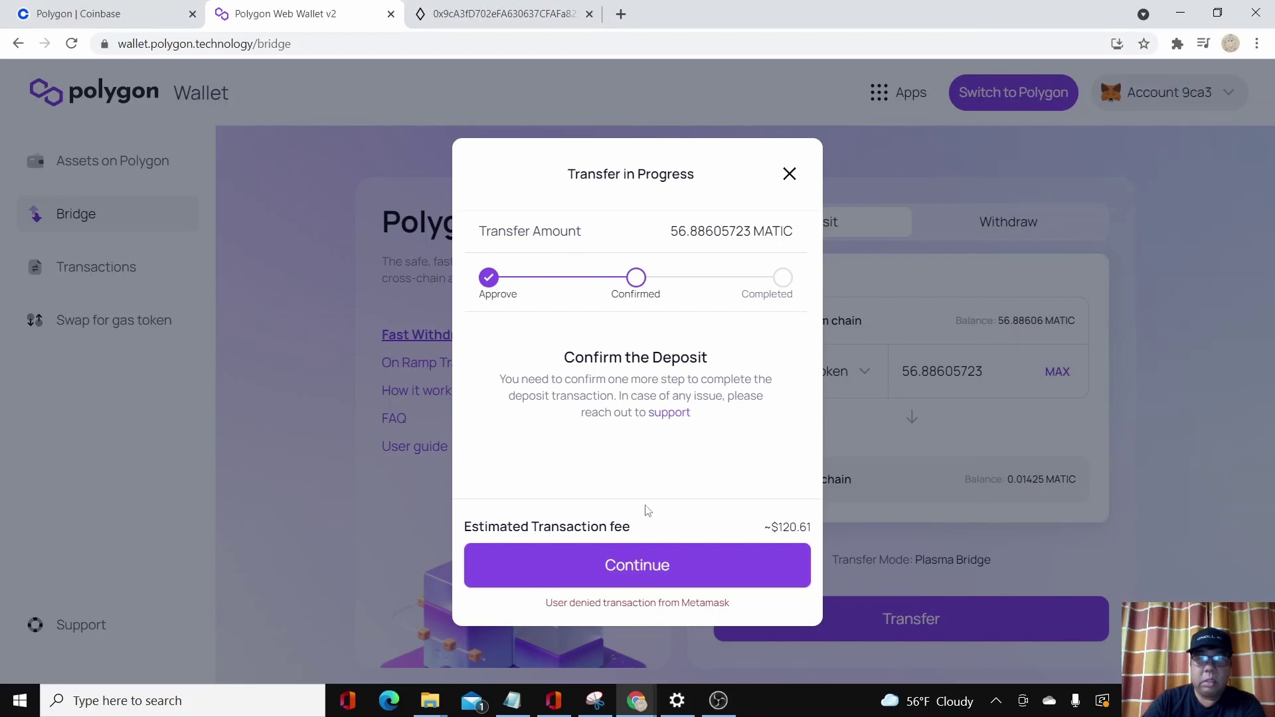
# Step: Request the deposit transaction again, reject it in MetaMask and close the transfer in progress
pyautogui.click(614, 577)
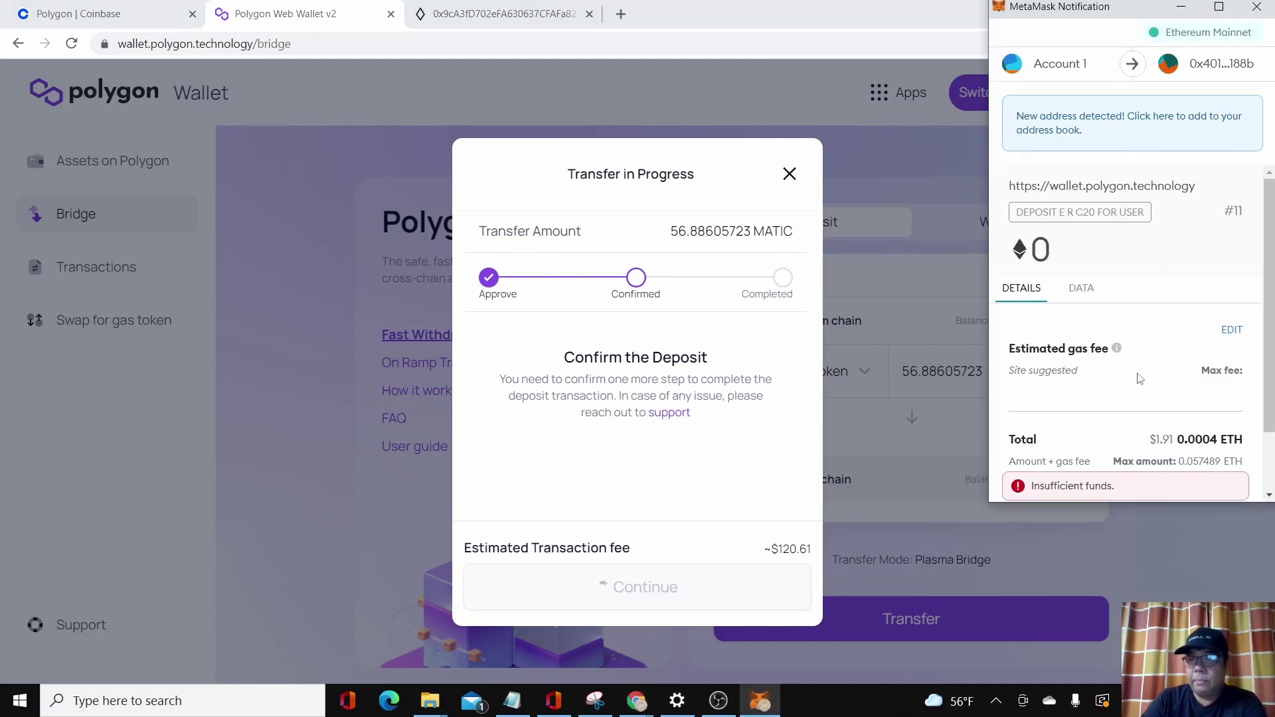
pyautogui.scroll(-1, 1171, 431)
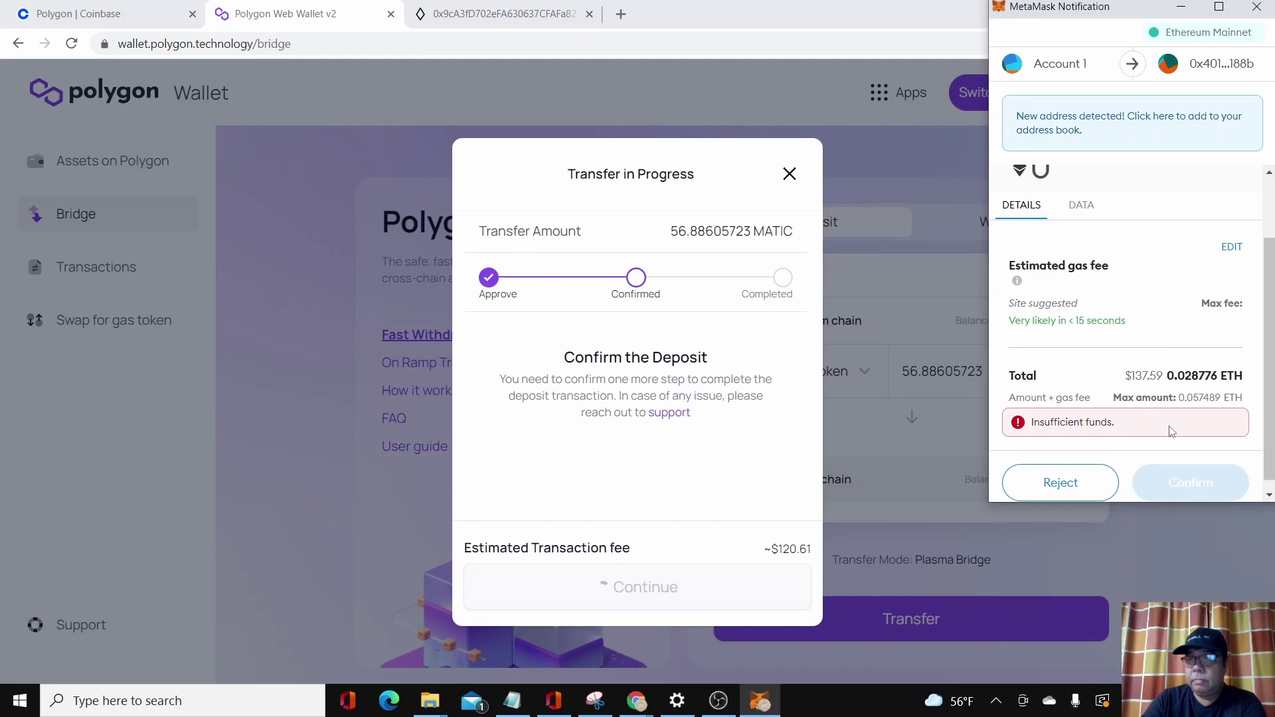
pyautogui.click(1058, 473)
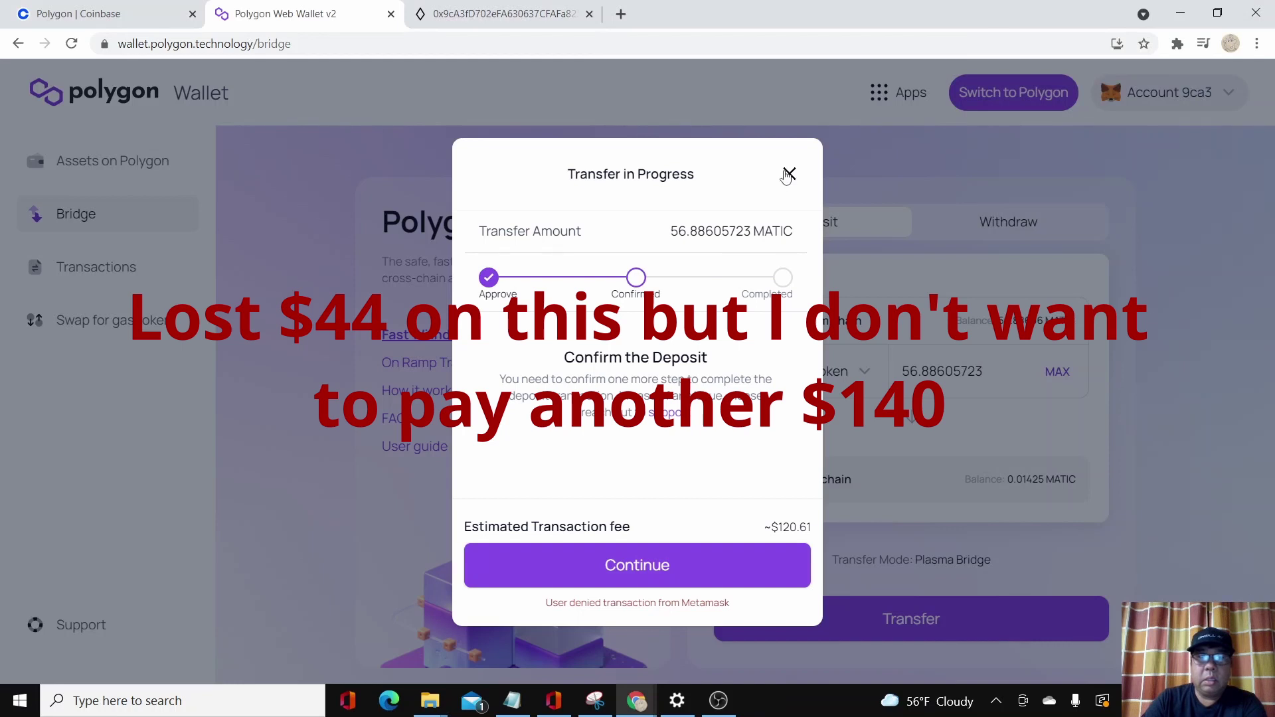
pyautogui.click(788, 174)
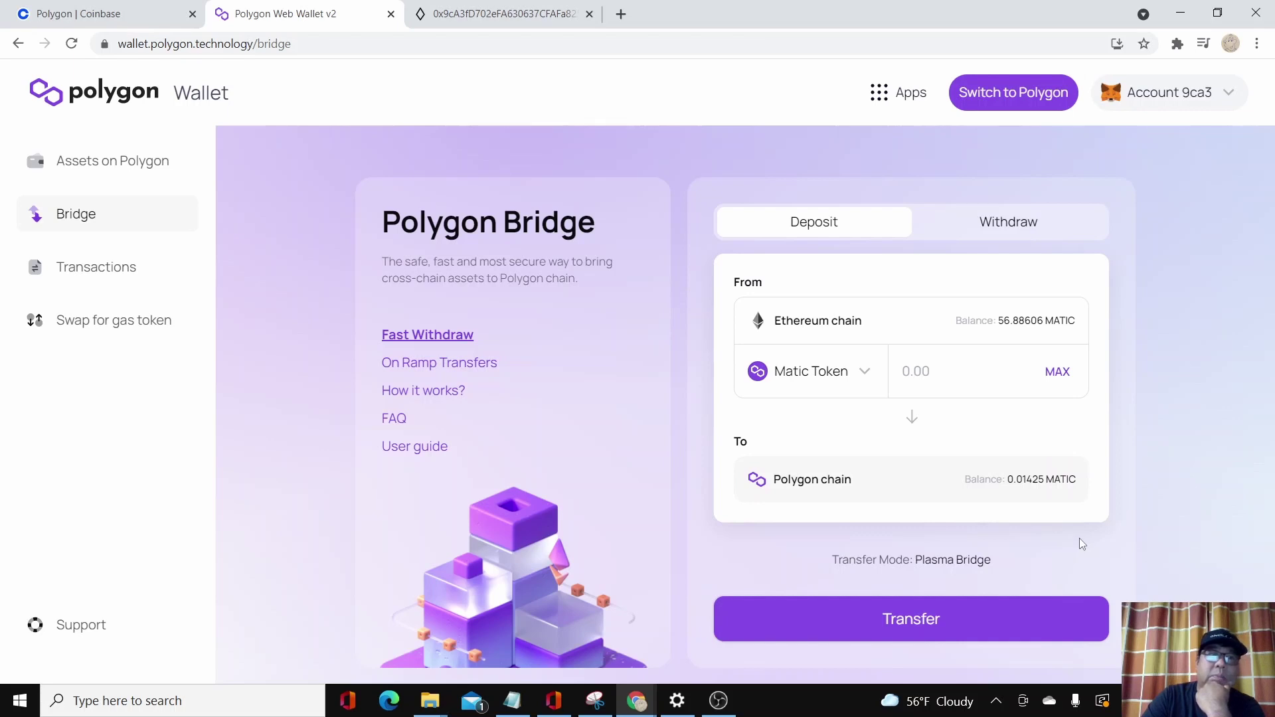
# Step: Switch back to Coinbase to view the Polygon wallet's balance and transaction history
pyautogui.click(112, 14)
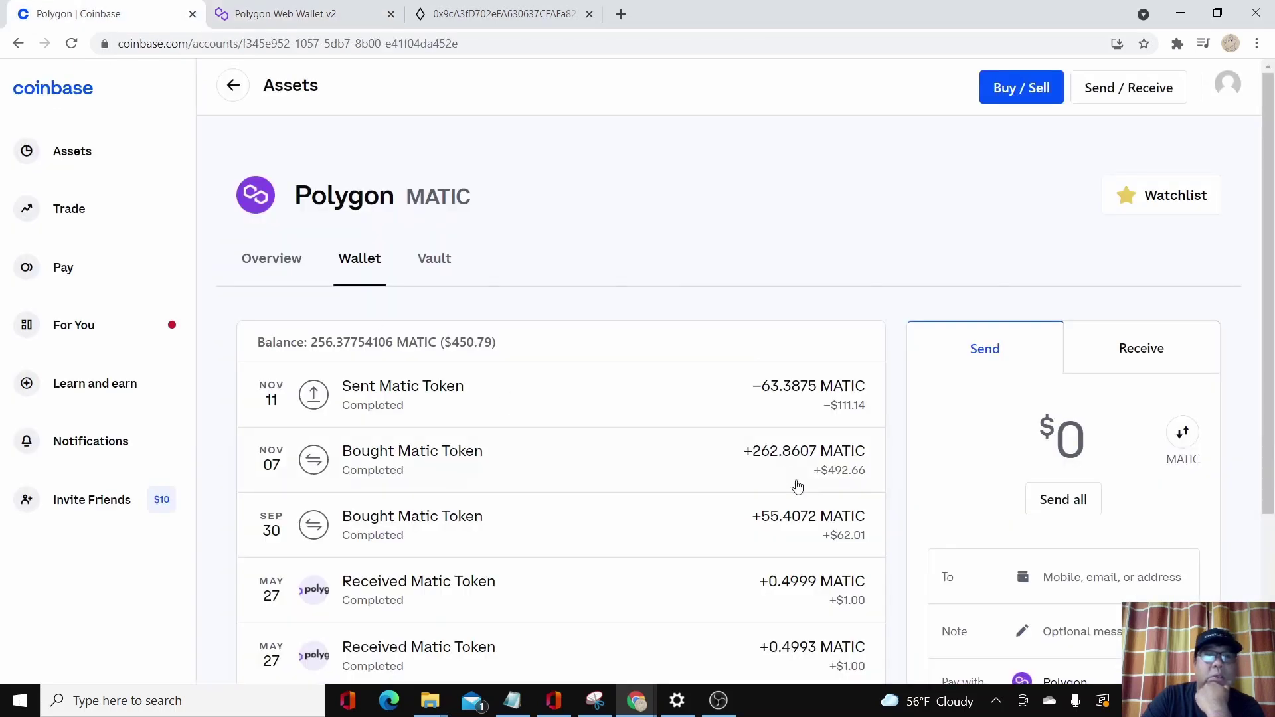